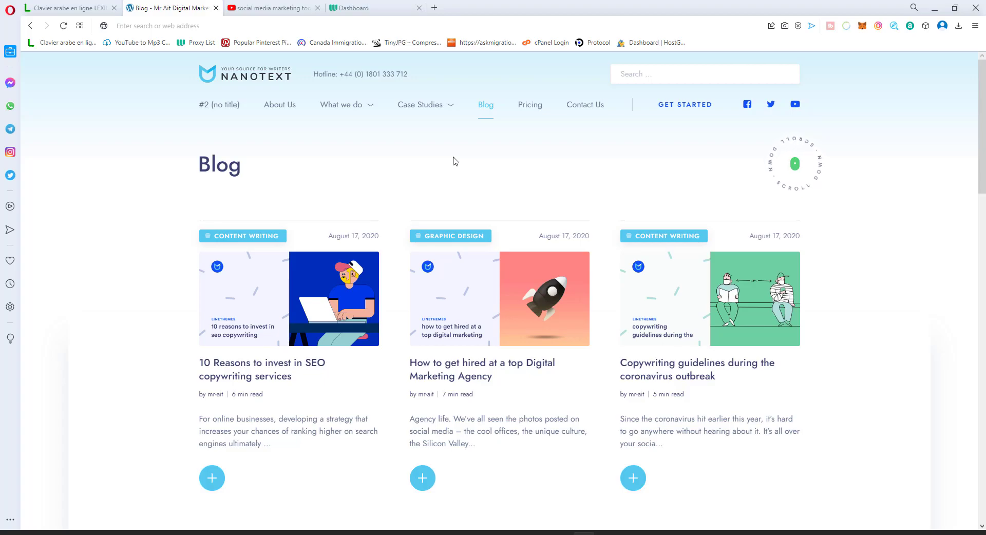
- Look through the article listings on the Blog page
left_click_drag(48, 154, 852, 285)
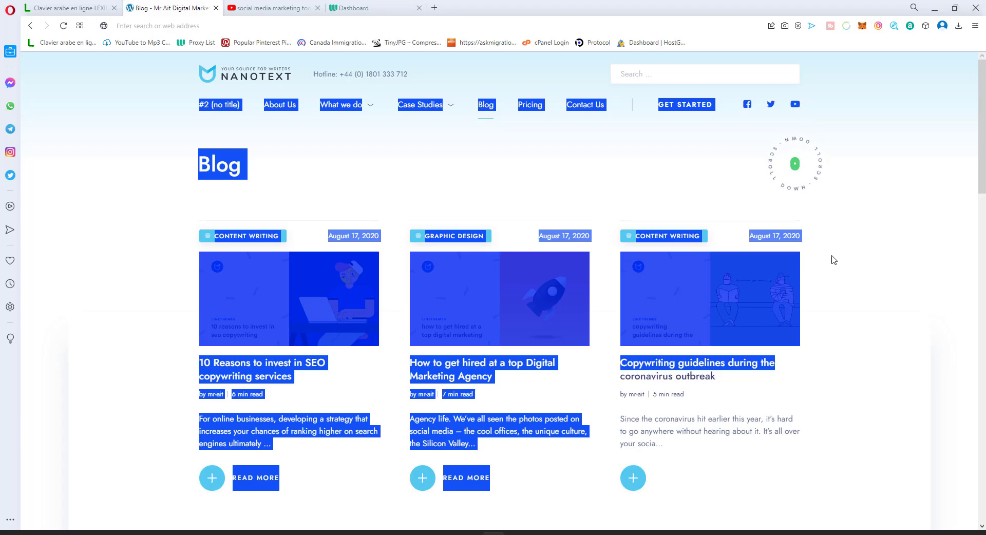
left_click(285, 160)
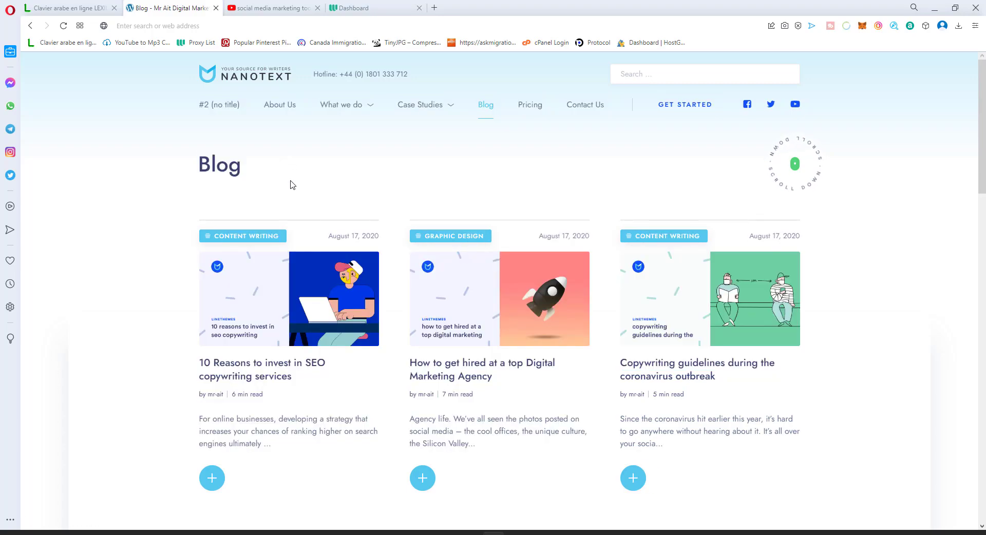
scroll(291, 179, "down", 4)
scroll(293, 192, "down", 6)
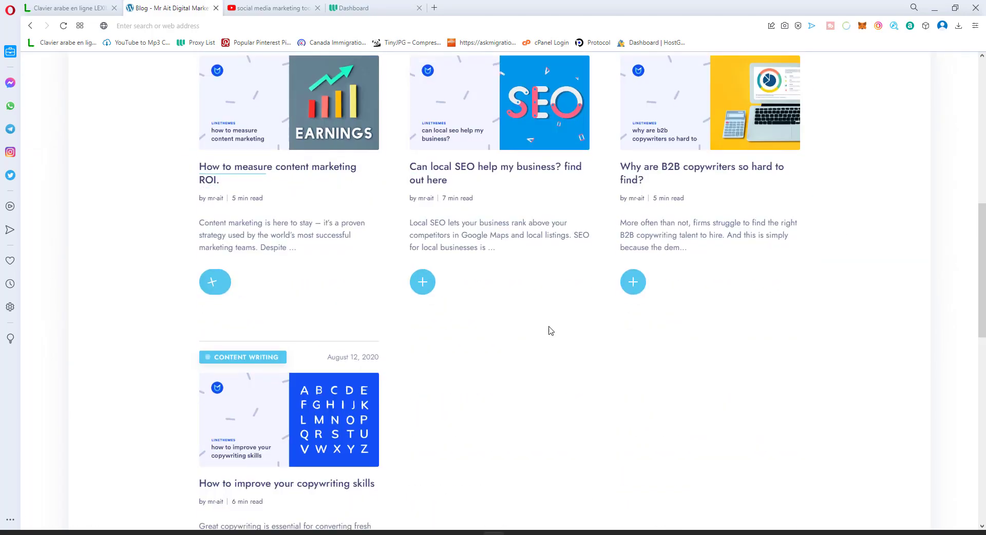
scroll(549, 331, "down", 4)
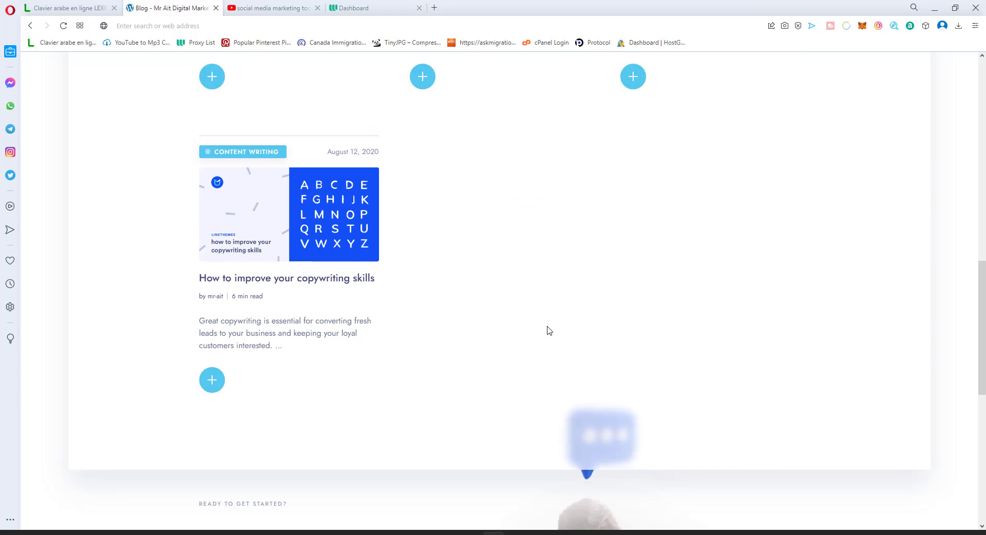
scroll(549, 331, "up", 11)
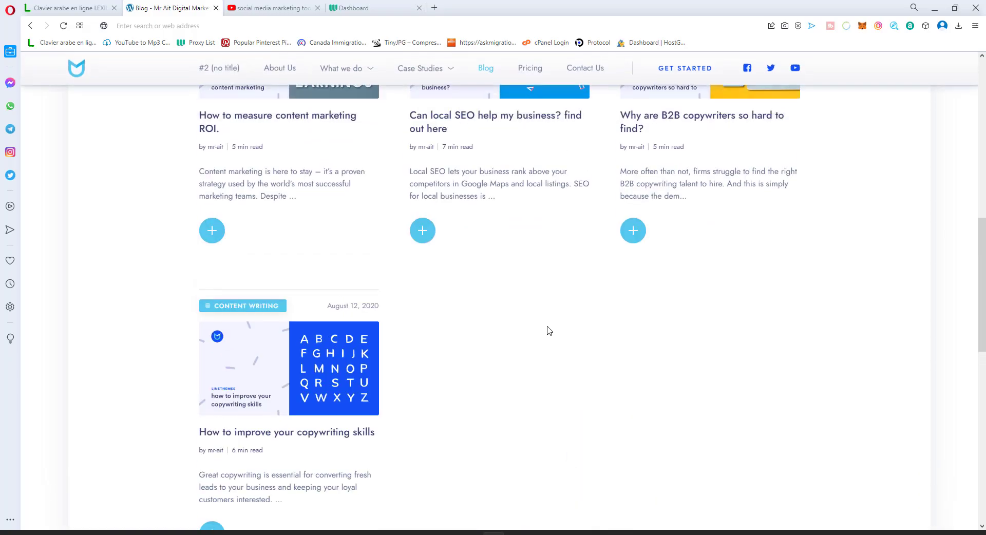
scroll(547, 331, "up", 3)
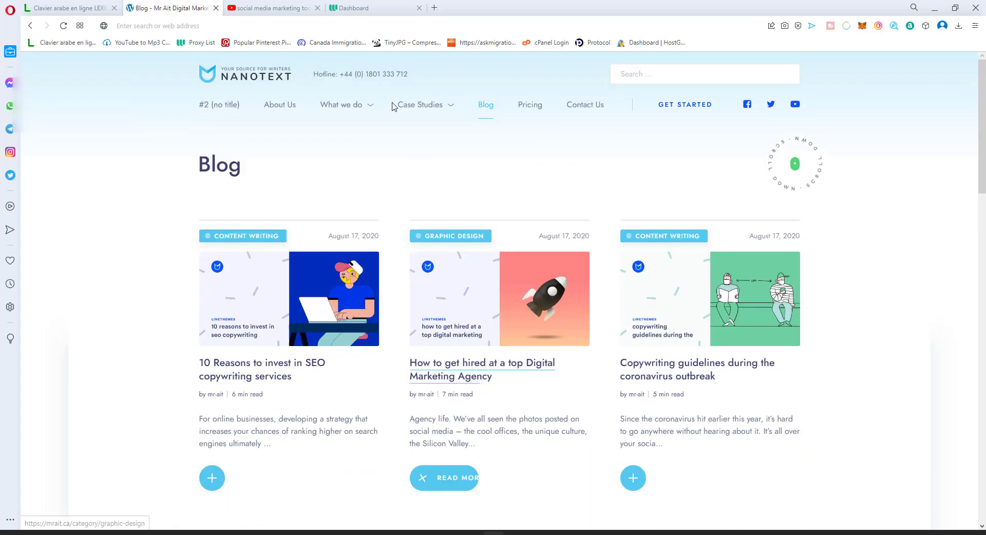
- Switch to the Webshare dashboard and open the customization page for the proxy plan
left_click(361, 8)
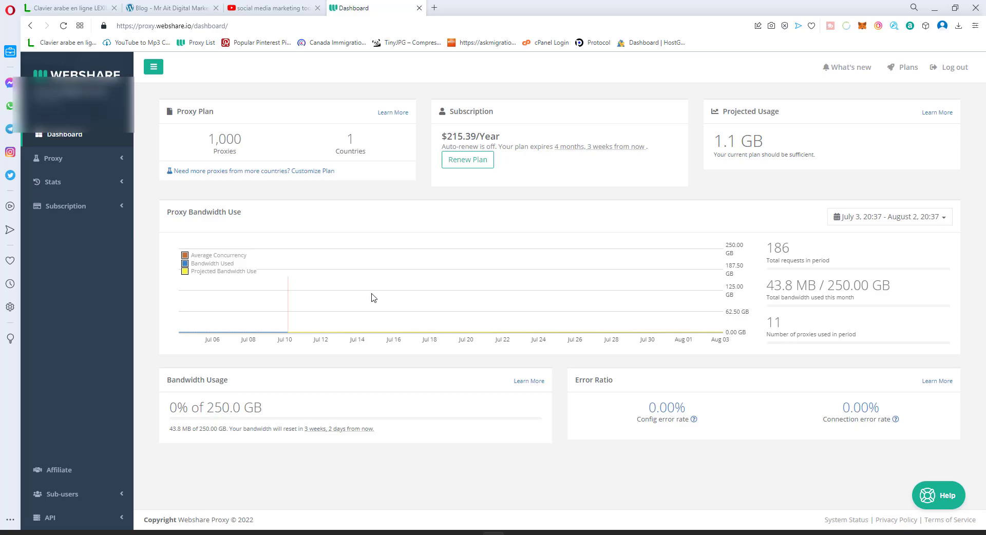
left_click(97, 213)
left_click(75, 249)
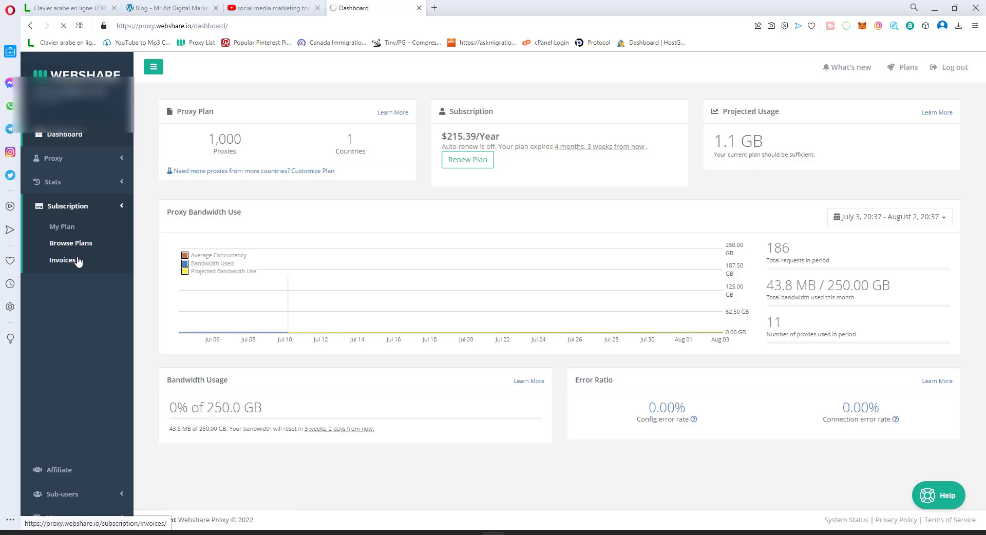
left_click_drag(248, 135, 209, 136)
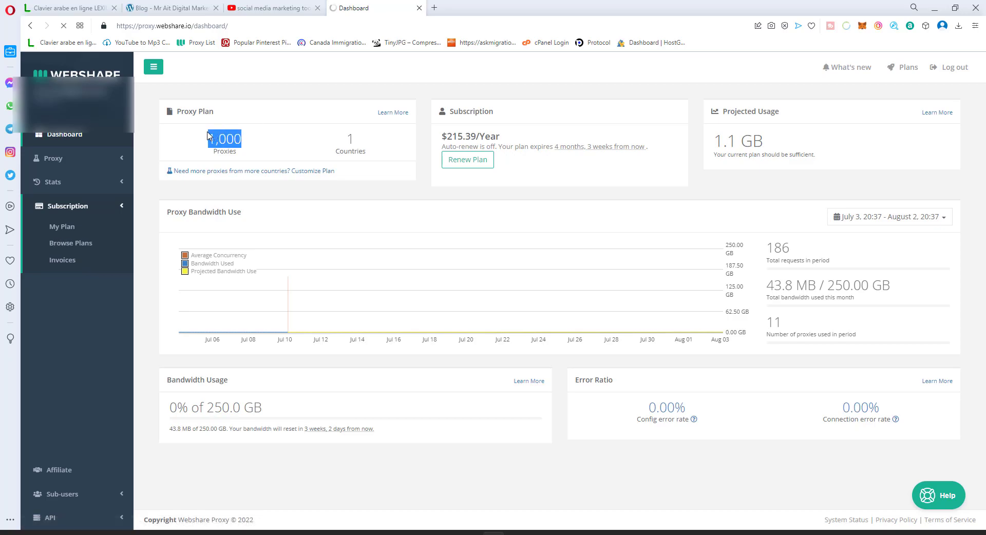
left_click(314, 171)
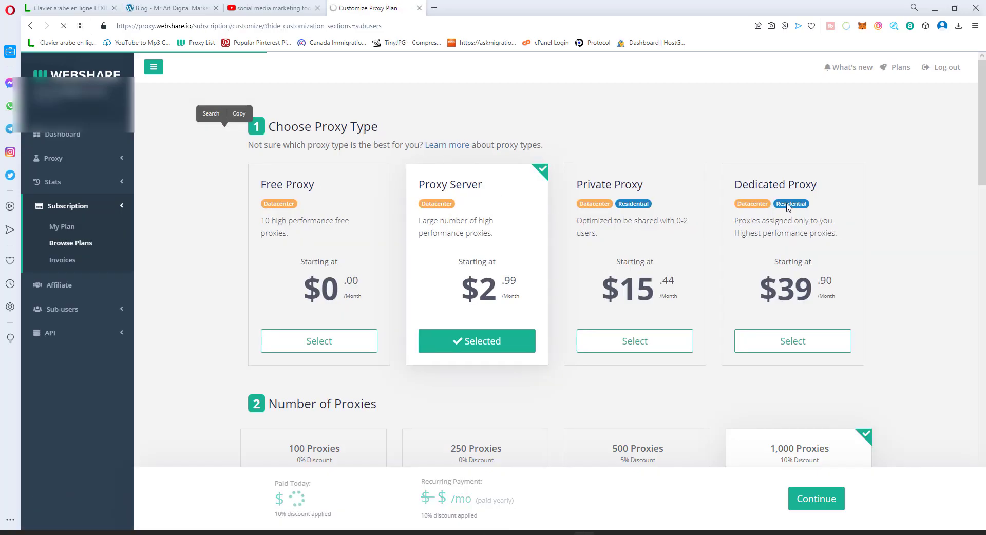
- Examine the available proxy types, focusing on the Proxy Server option
scroll(484, 193, "down", 2)
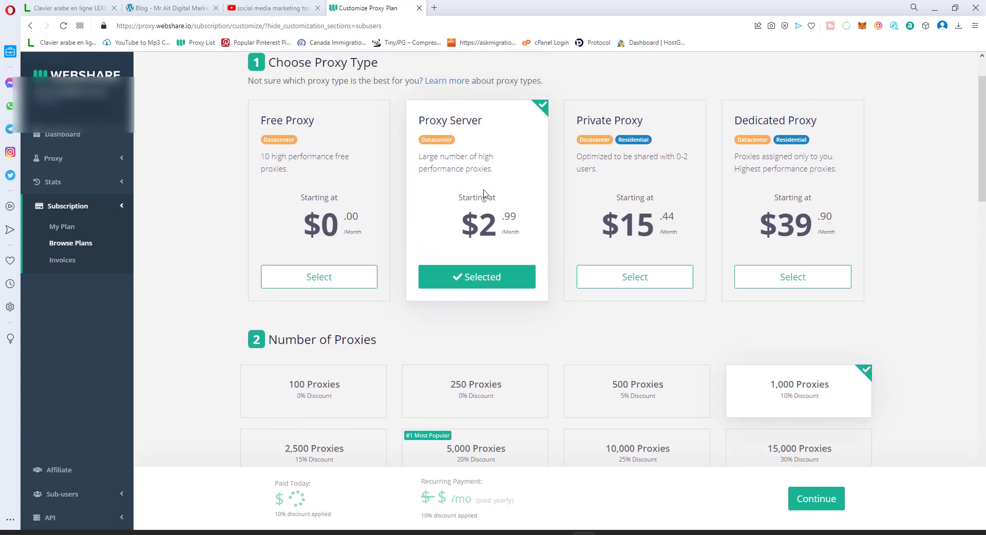
scroll(484, 194, "up", 2)
left_click_drag(419, 185, 504, 192)
left_click(503, 195)
- Try the 250 and 500 proxy counts and set the plan's number of proxies to 100
scroll(502, 199, "down", 5)
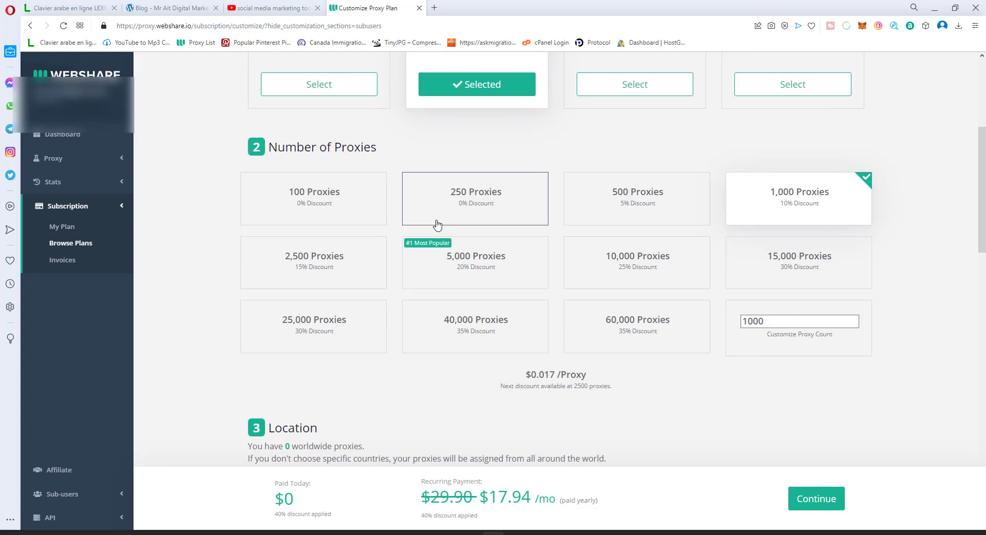
left_click(334, 205)
left_click(460, 202)
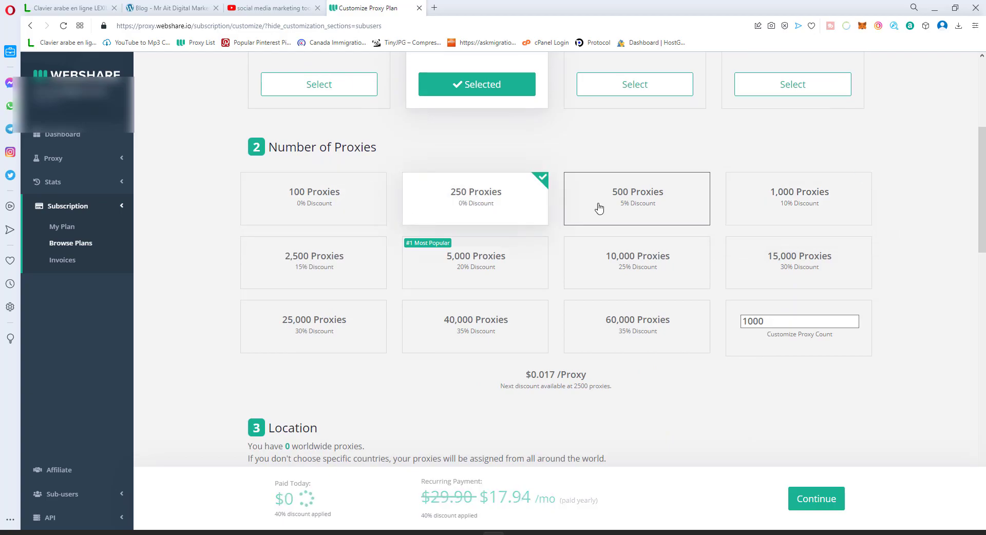
left_click(599, 208)
left_click(343, 199)
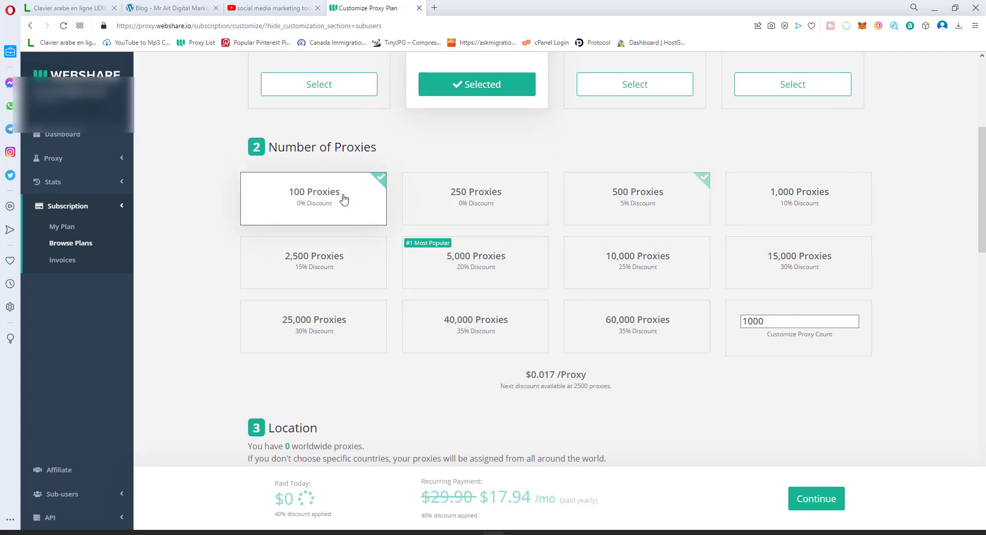
left_click(465, 201)
left_click(331, 203)
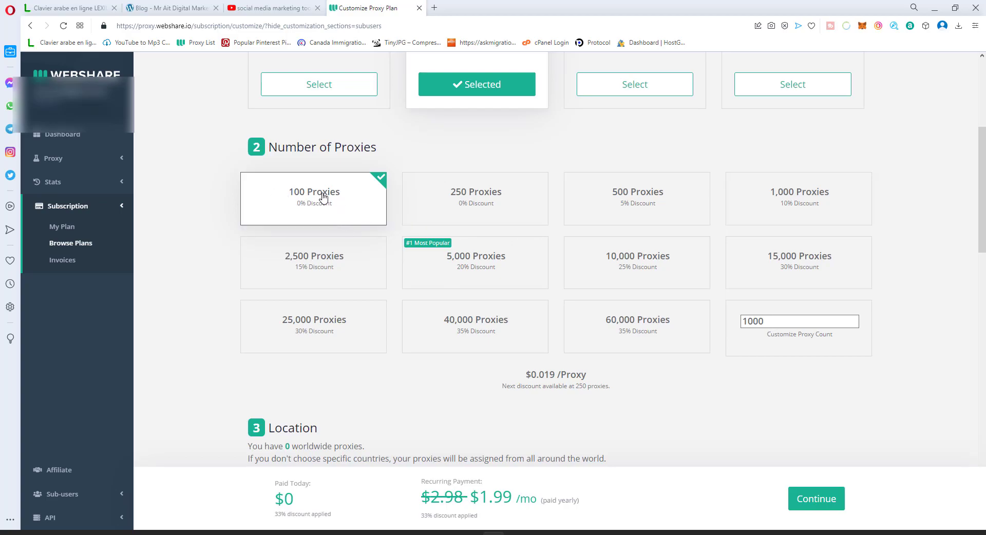
- Review the countries offered as proxy locations and their available proxy amounts
scroll(321, 198, "down", 7)
scroll(323, 192, "up", 1)
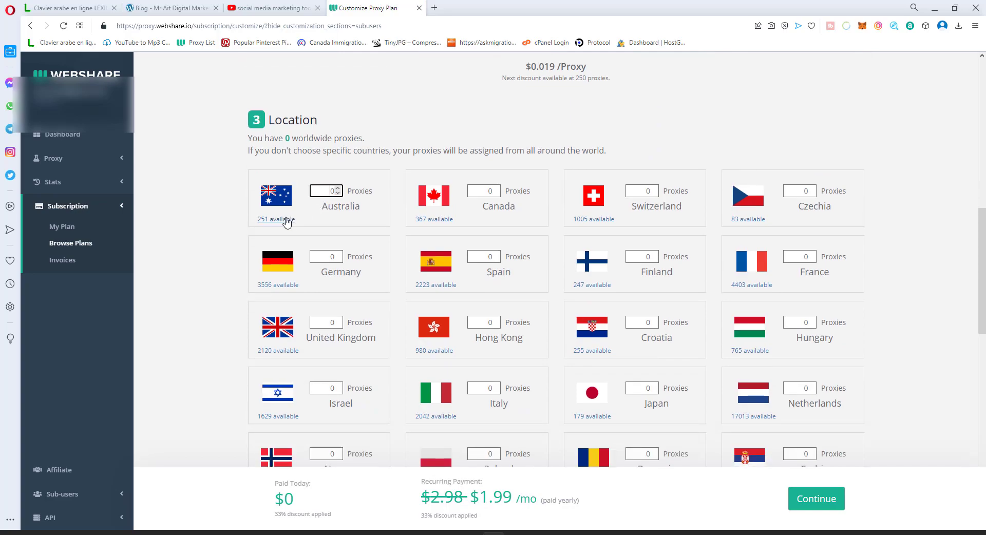
left_click(313, 188)
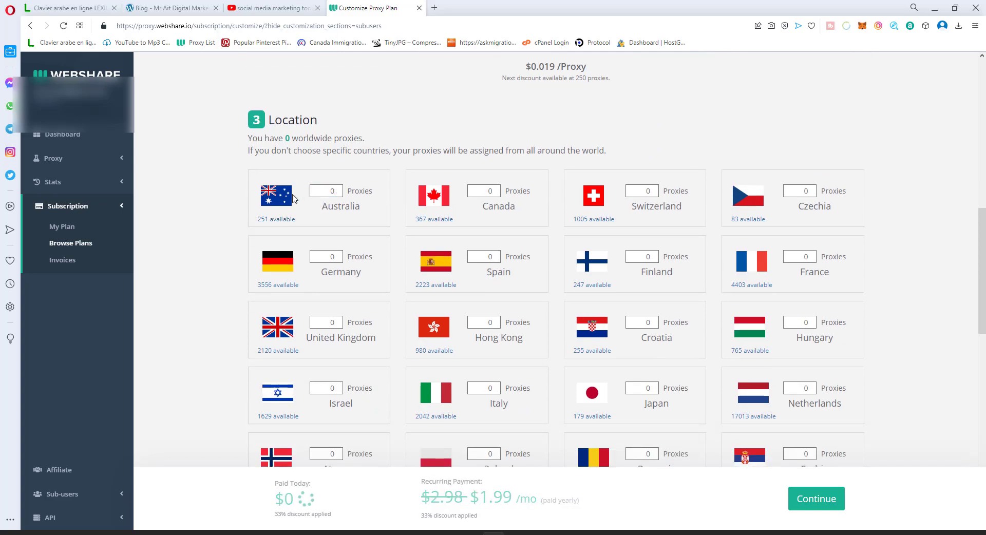
left_click(496, 197)
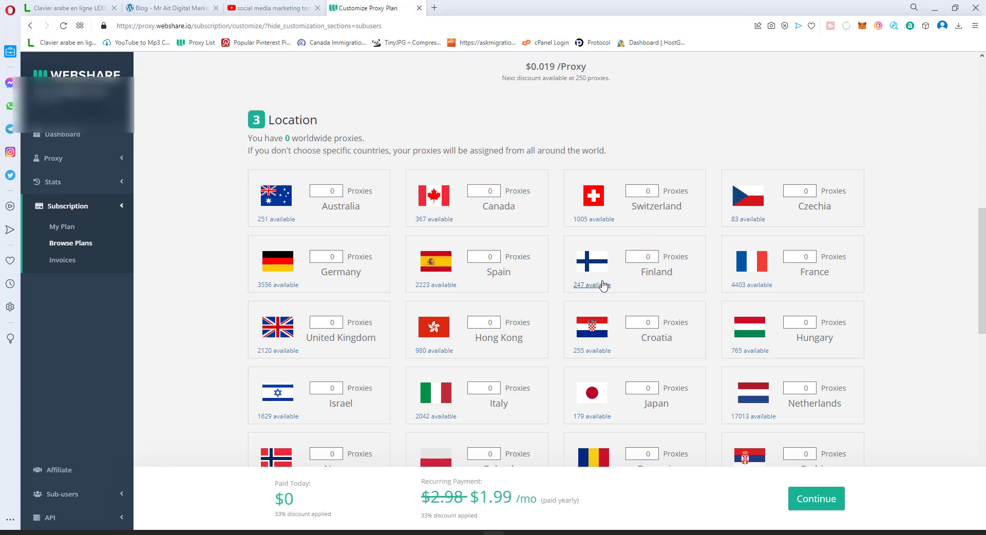
scroll(663, 373, "down", 5)
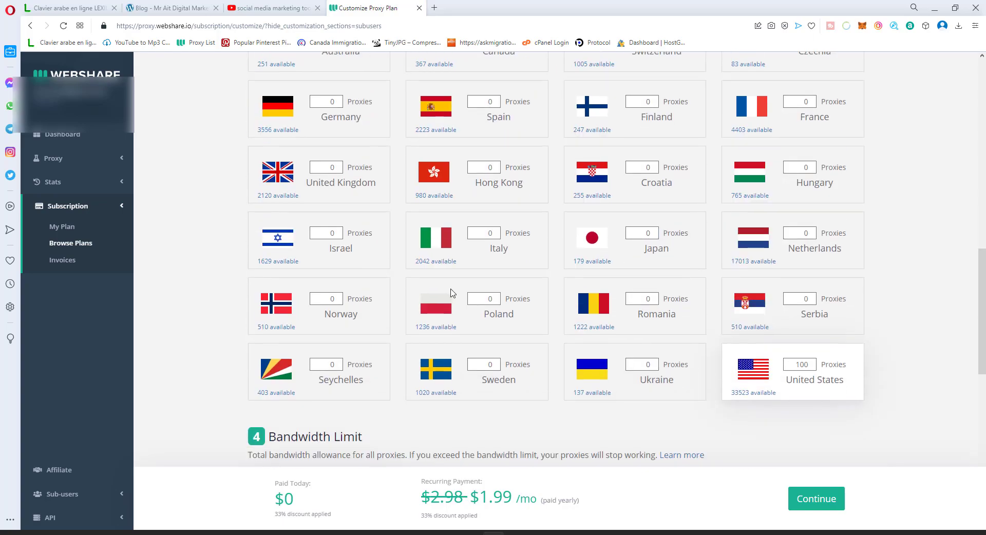
- Switch the bandwidth limit to Plus 1,000 GB / Month and back to Saver 250 GB / Month
scroll(716, 124, "down", 3)
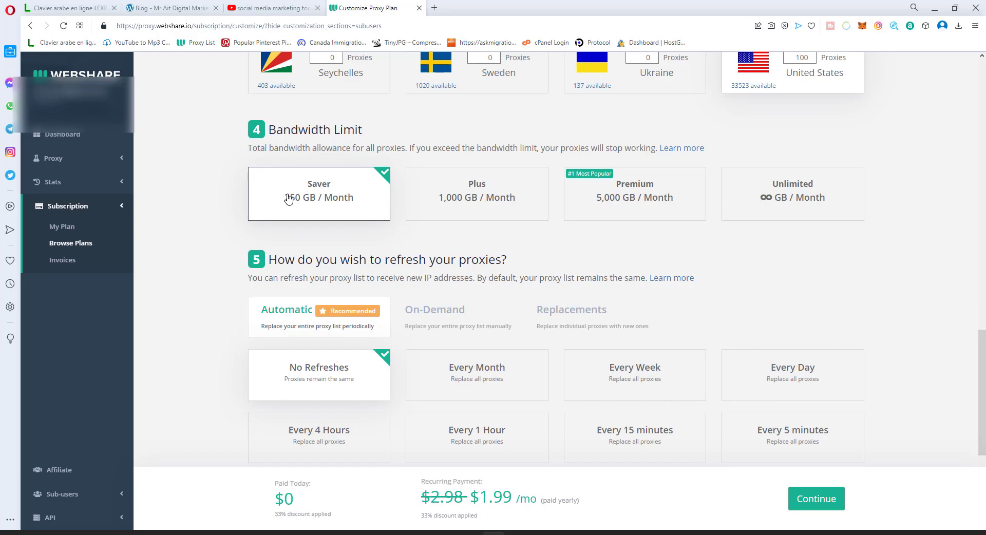
left_click(414, 200)
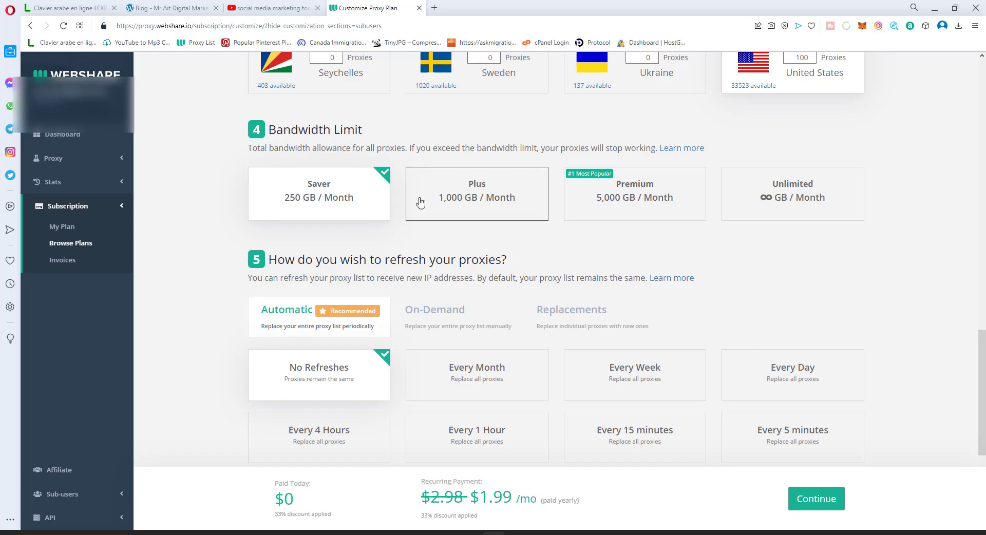
left_click(315, 196)
left_click(419, 202)
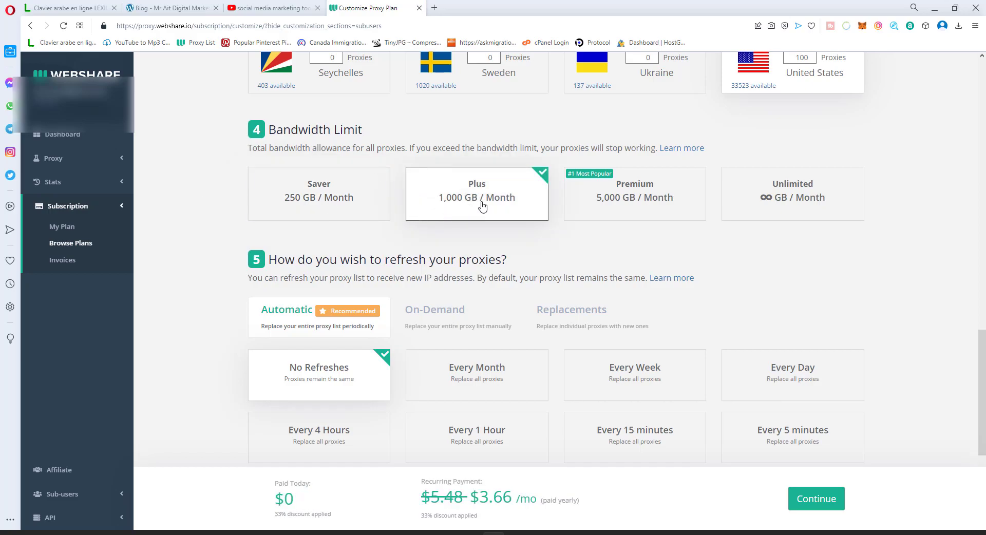
left_click(366, 205)
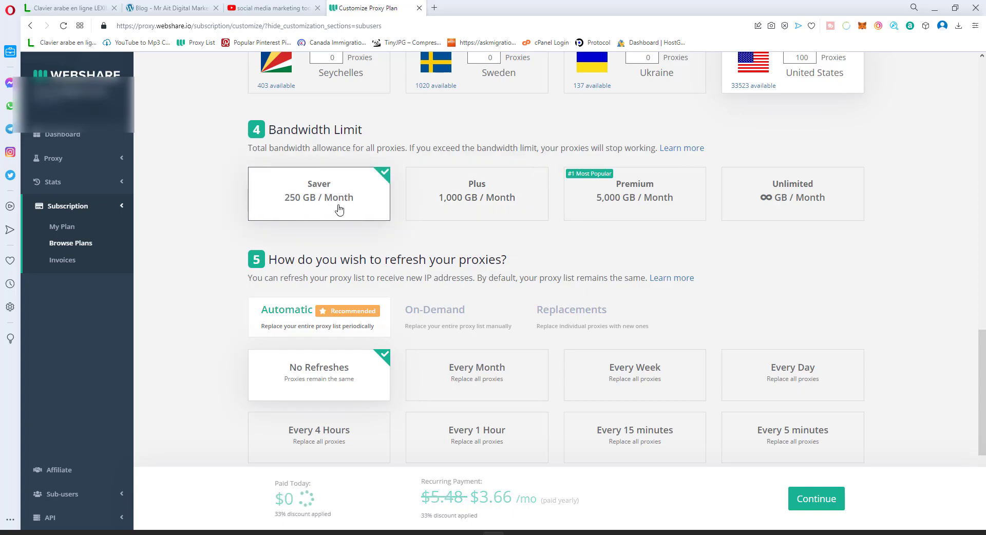
- Turn off the yearly payment option so the plan is paid monthly
scroll(336, 210, "down", 2)
scroll(338, 209, "down", 2)
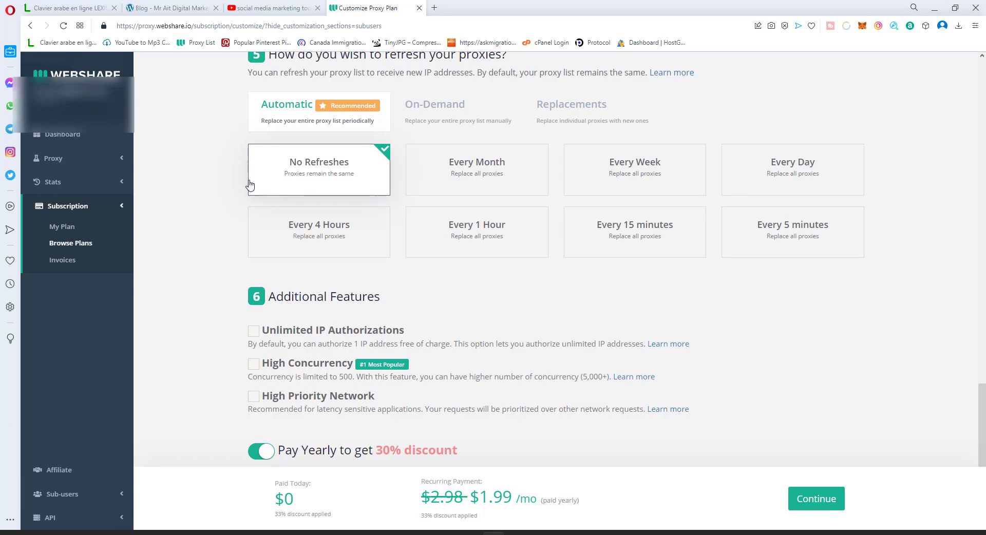
scroll(248, 170, "down", 1)
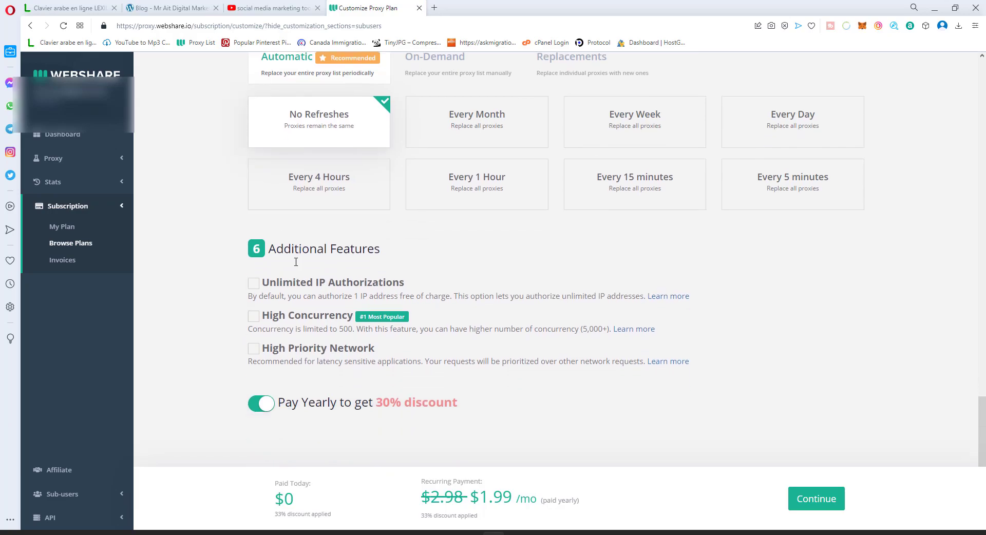
left_click(254, 407)
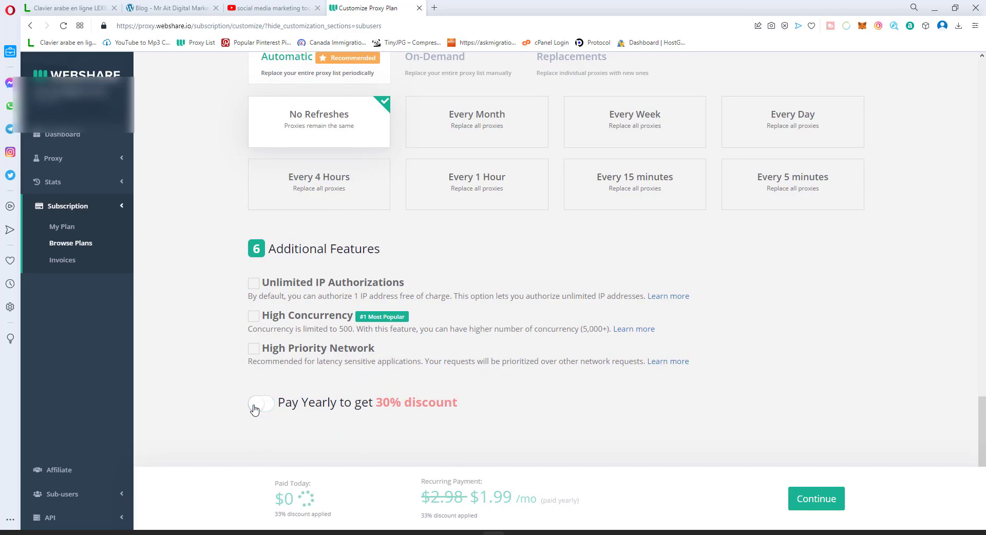
scroll(396, 229, "up", 12)
scroll(393, 230, "down", 12)
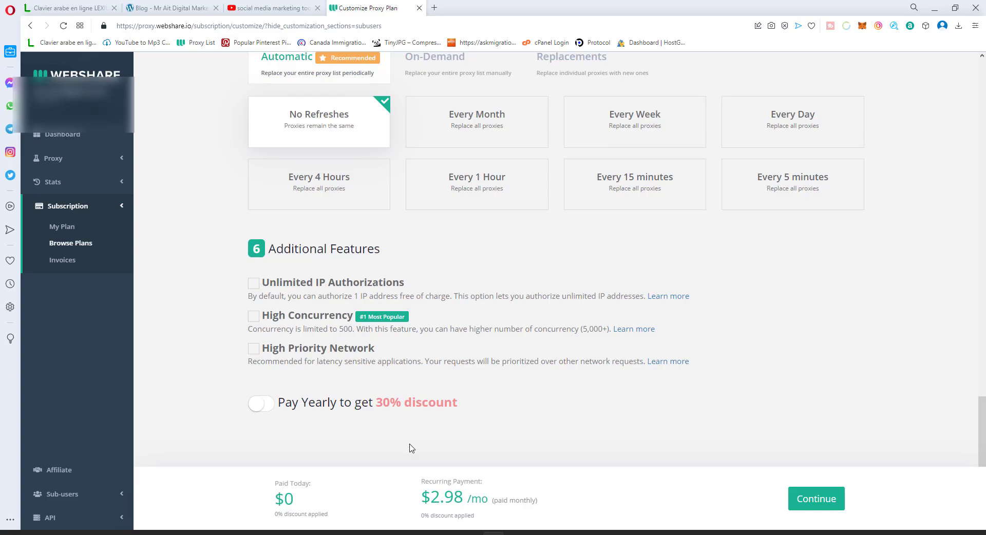
- Check the recurring price and continue to checkout without adding any high performance features
left_click_drag(458, 498, 432, 496)
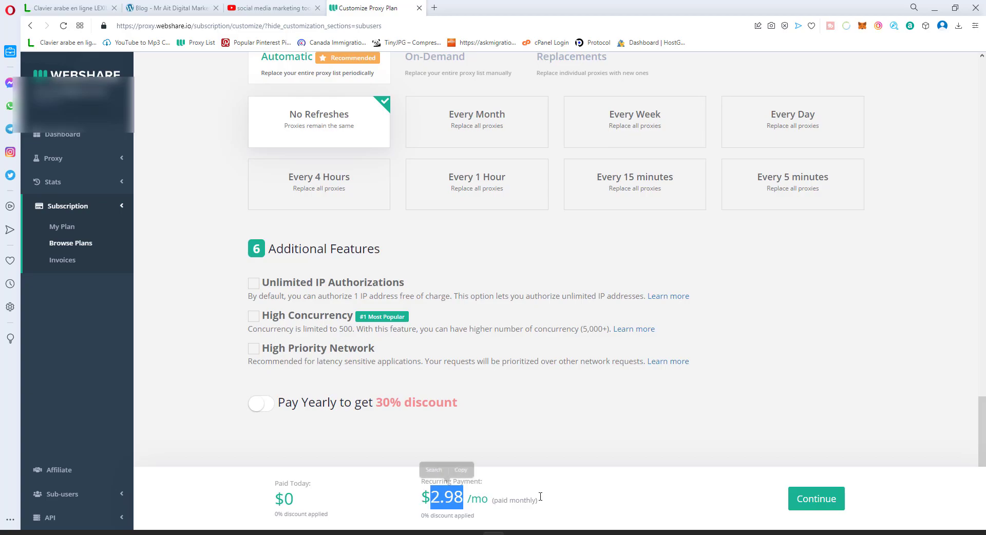
left_click(814, 499)
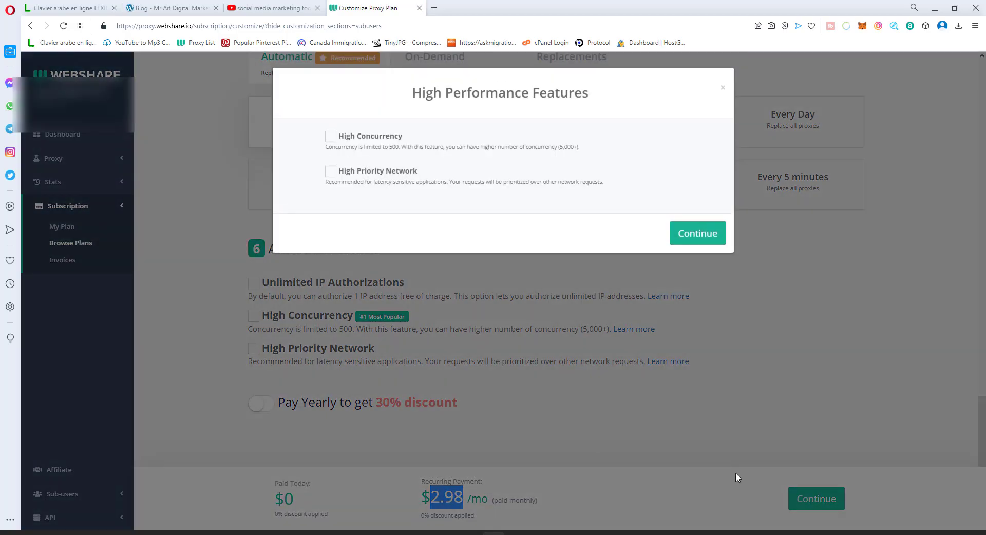
left_click(698, 232)
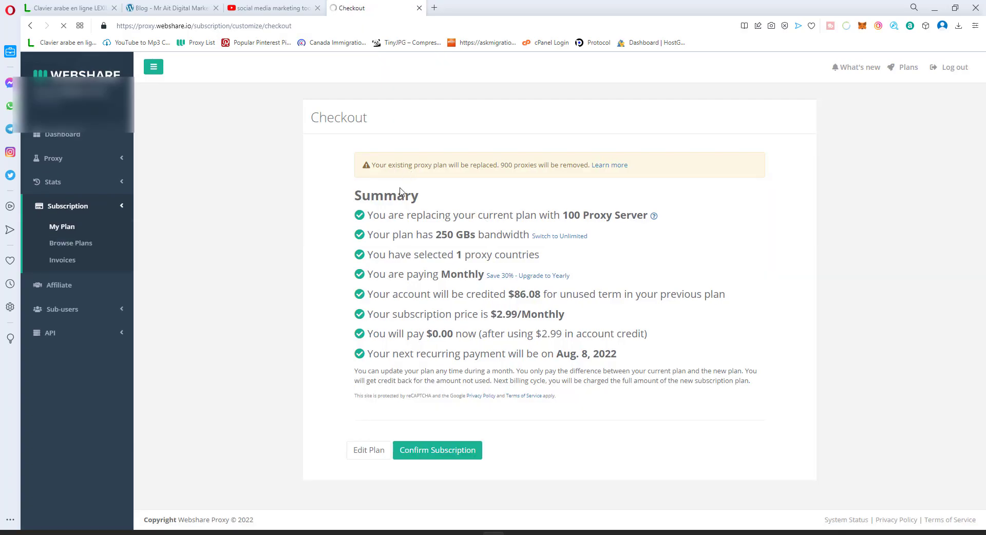
- Review the checkout summary's proxy count, bandwidth, countries, billing period and account credit, and return to the dashboard without confirming
left_click_drag(615, 215, 554, 215)
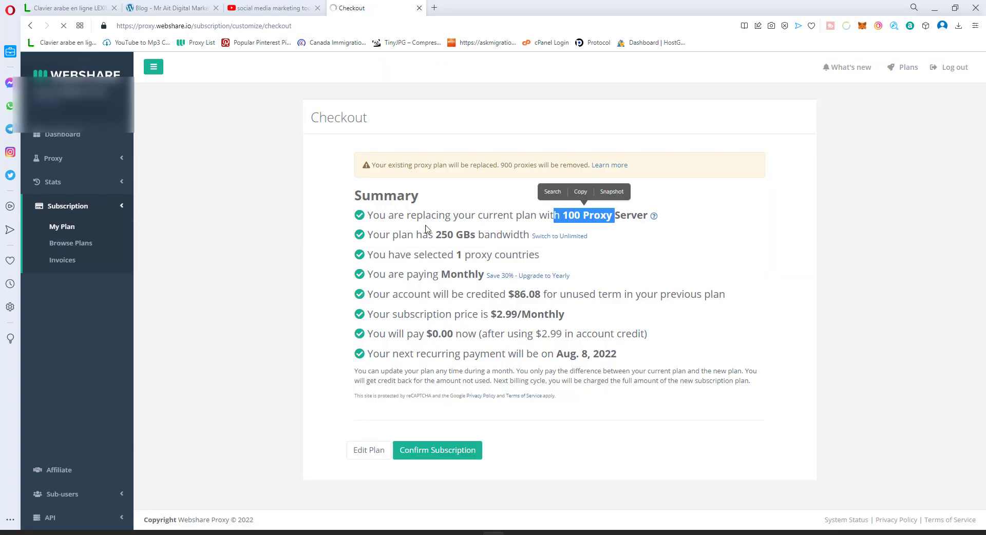
left_click_drag(442, 229, 497, 235)
left_click_drag(424, 255, 506, 258)
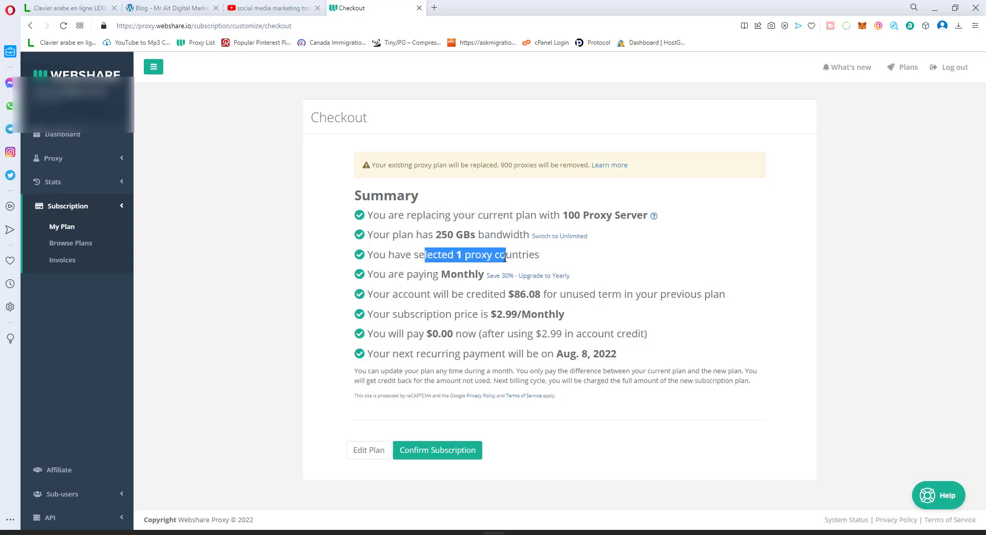
left_click_drag(368, 275, 457, 276)
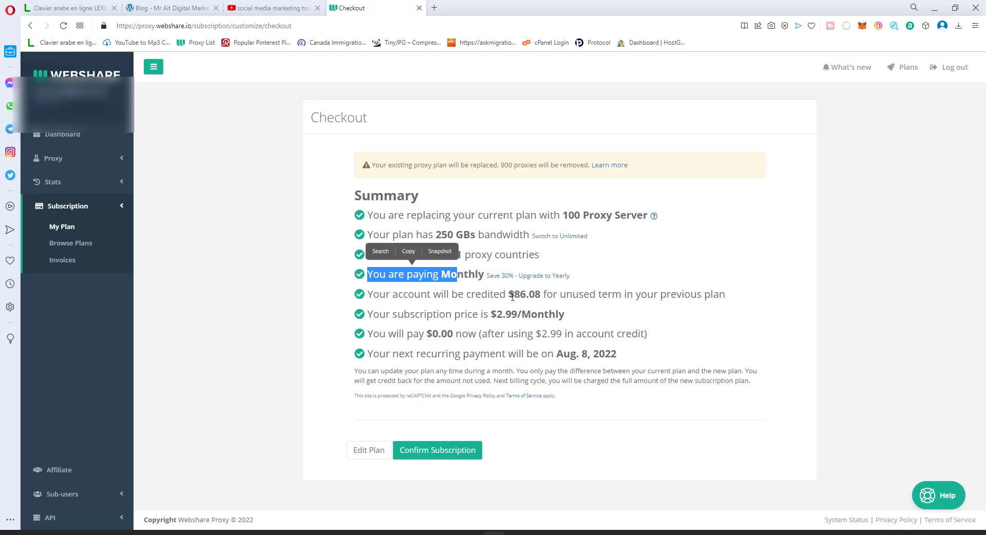
left_click_drag(513, 297, 527, 293)
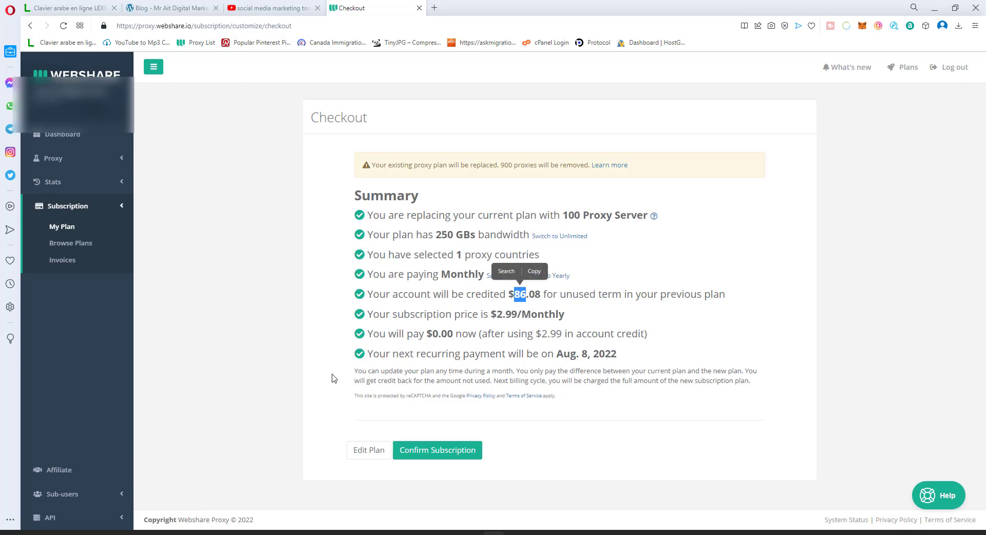
left_click(82, 133)
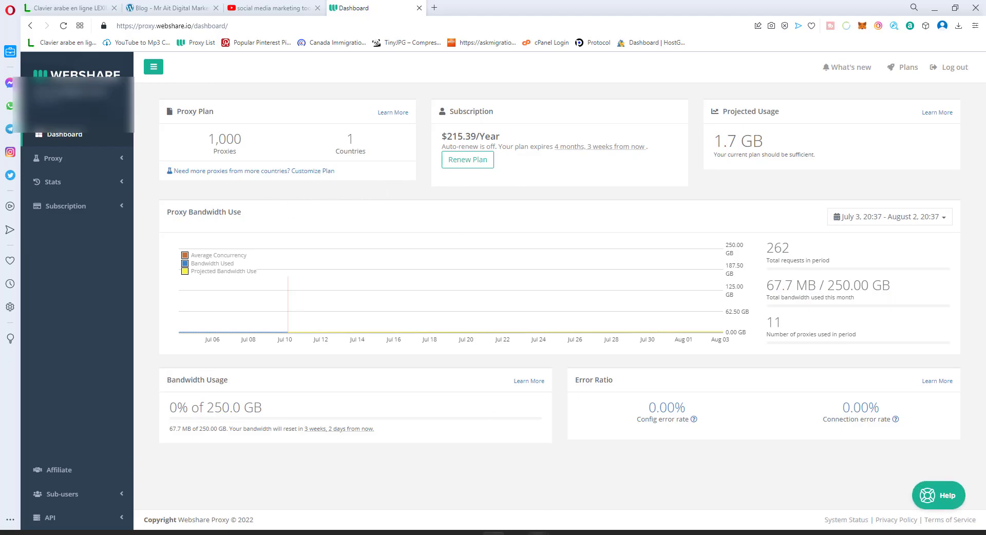
- Look through the proxies in the Webshare 1000 proxies text file in Notepad and minimise the window
mouse_move(494, 533)
left_click(485, 485)
scroll(415, 226, "down", 5)
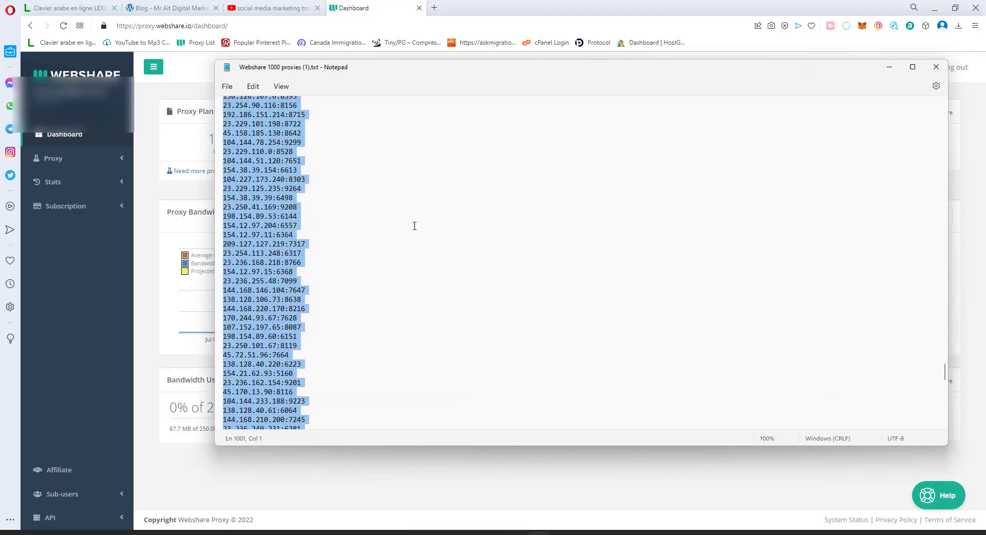
scroll(414, 226, "down", 10)
left_click(890, 67)
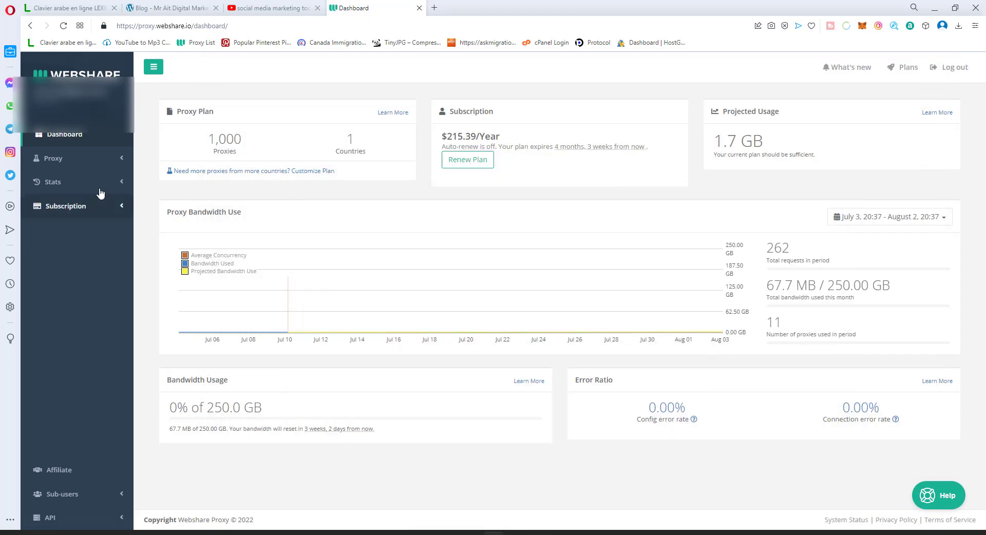
- Open the account's proxy list and keep IP Authorization as the authentication method
left_click(63, 162)
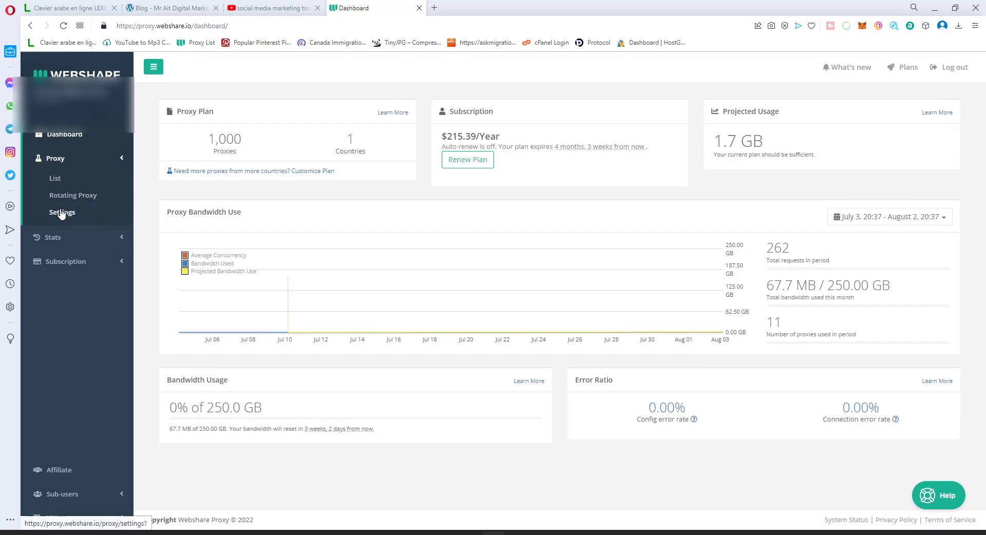
left_click(55, 179)
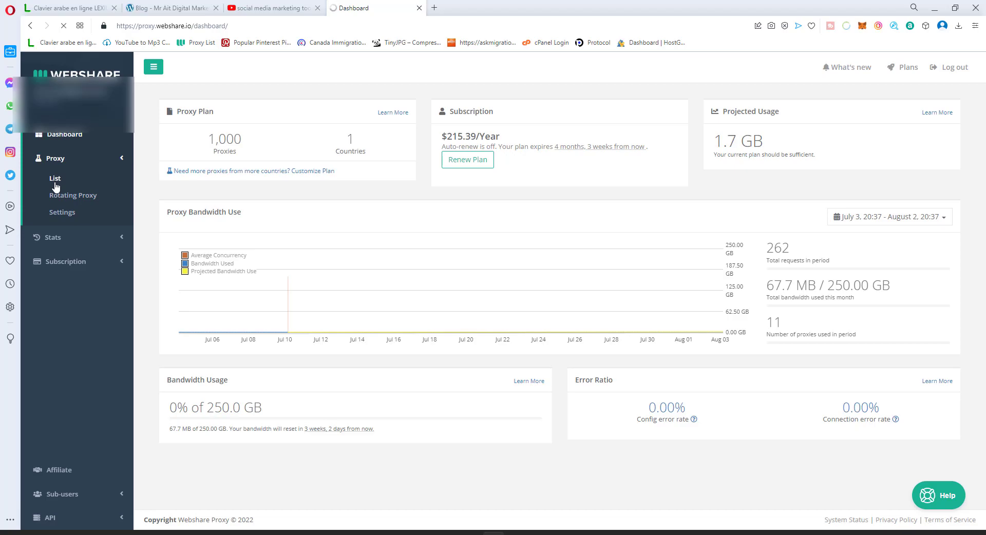
scroll(440, 258, "down", 1)
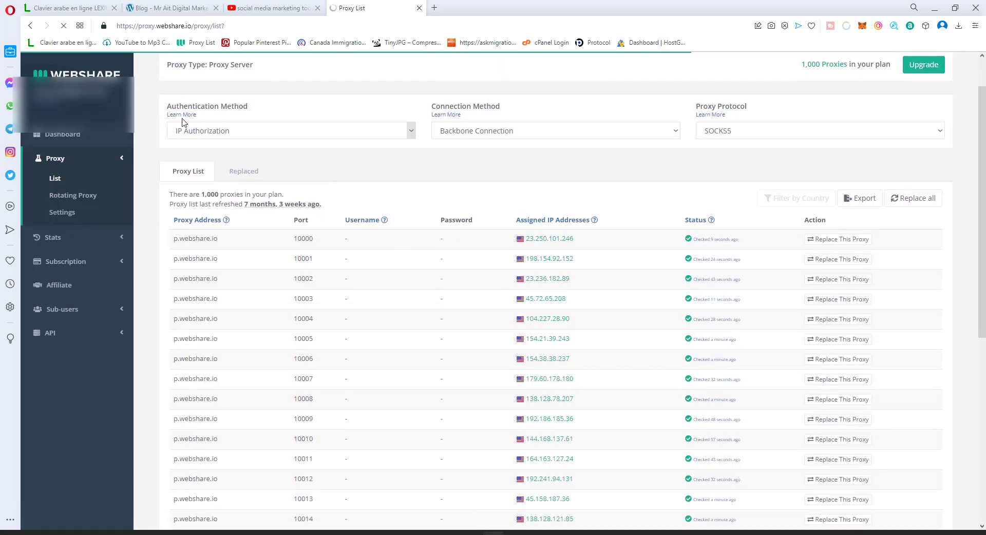
left_click(184, 135)
left_click(184, 134)
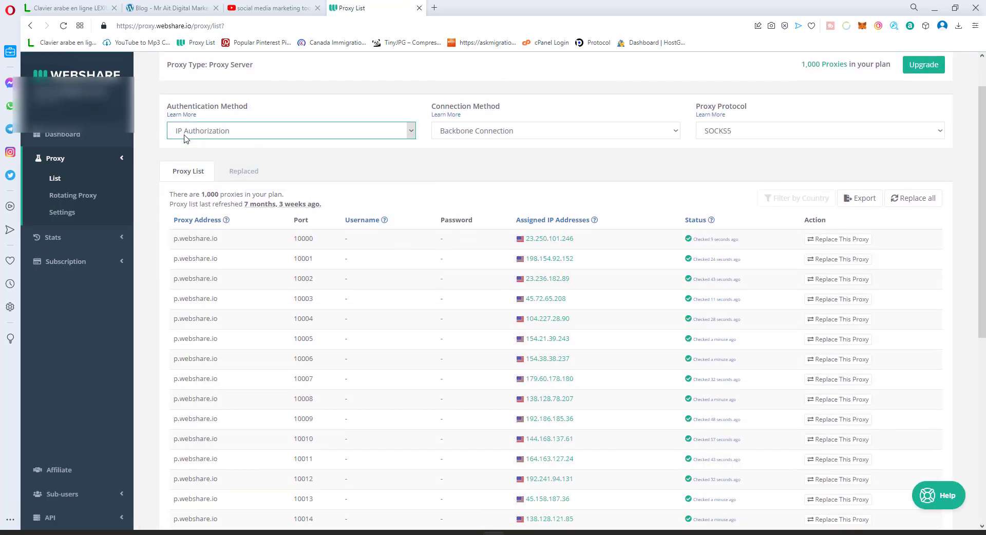
- Set the connection method to Direct Connection and keep SOCKS5 as the proxy protocol
left_click(437, 133)
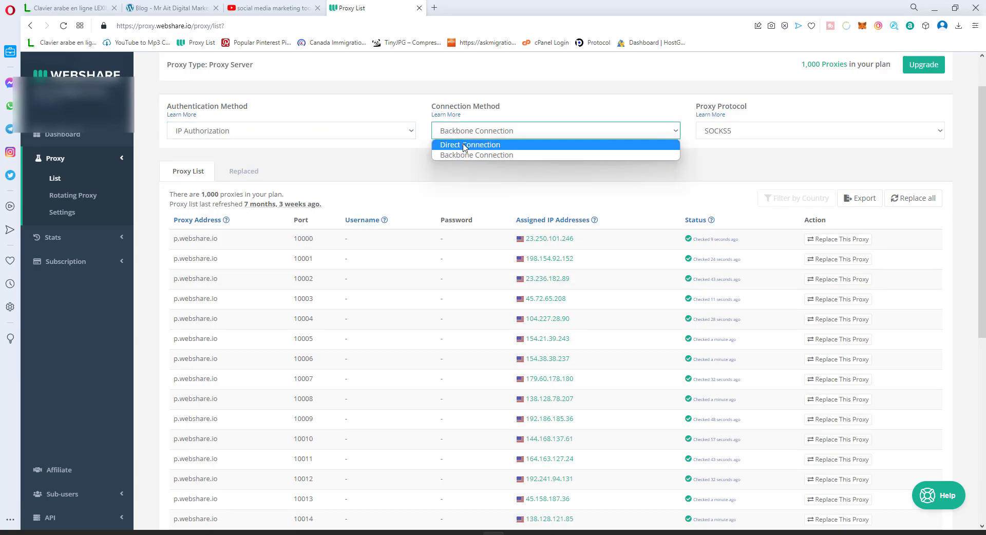
left_click(468, 145)
left_click(713, 134)
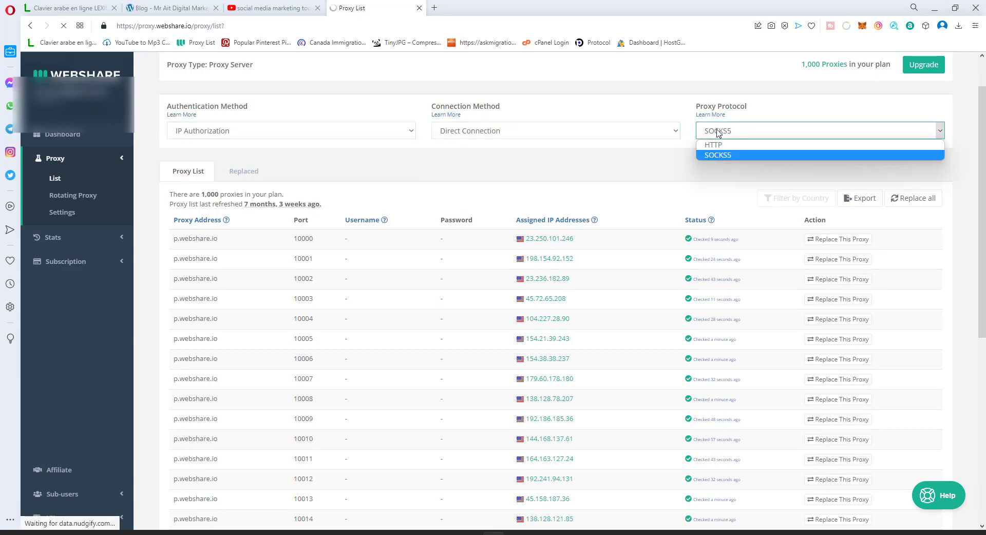
left_click(716, 153)
left_click(716, 184)
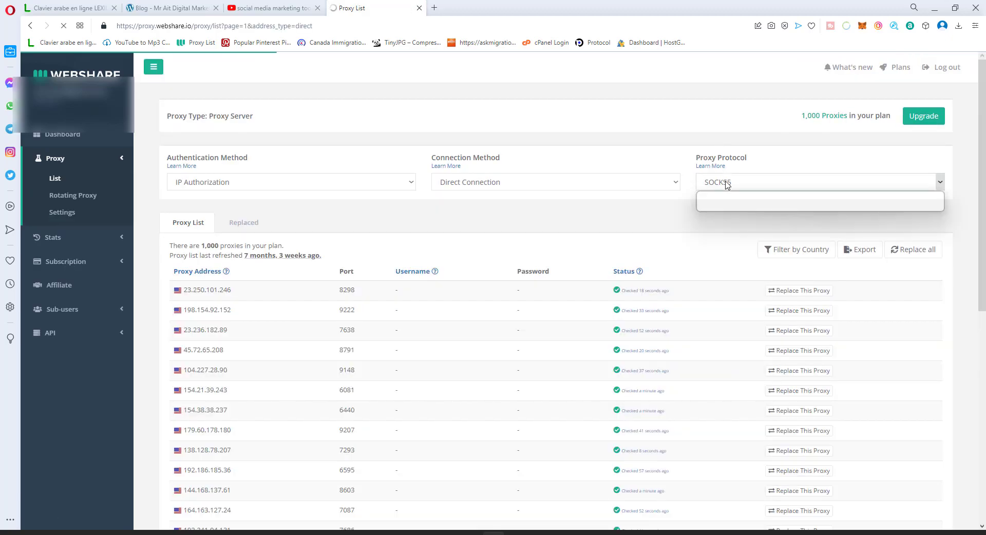
left_click(719, 208)
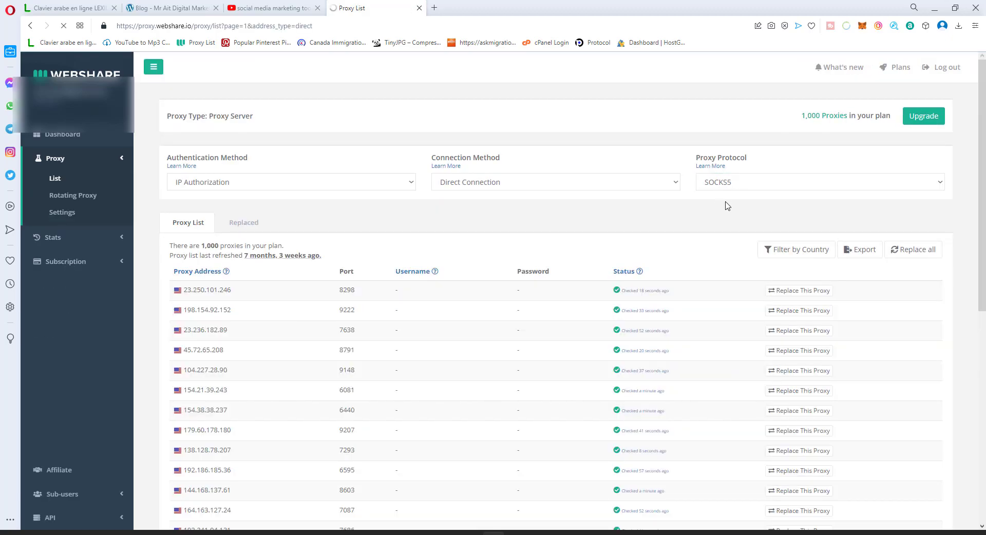
- Export the proxy list by downloading it as a text file, and close the export dialog
scroll(750, 209, "down", 4)
scroll(811, 201, "up", 3)
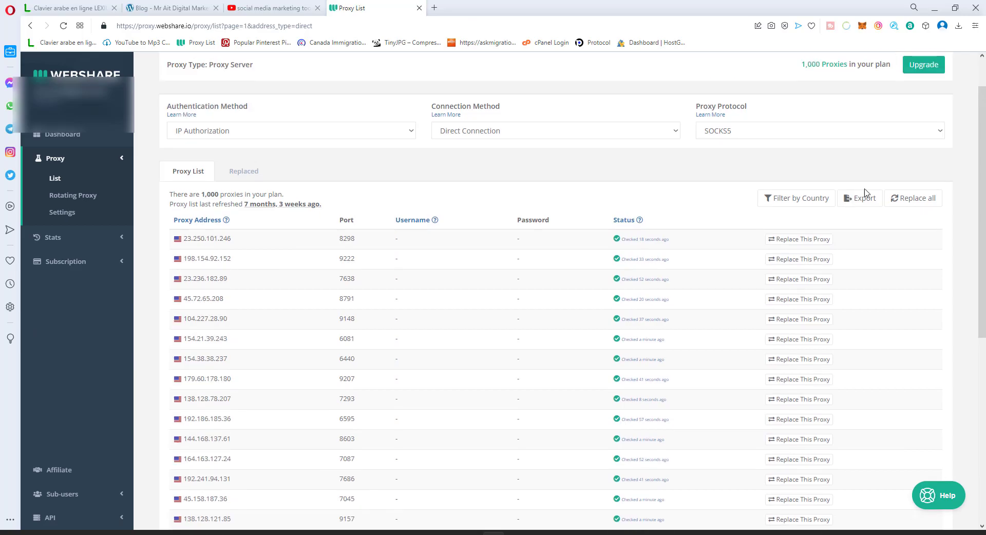
left_click(866, 203)
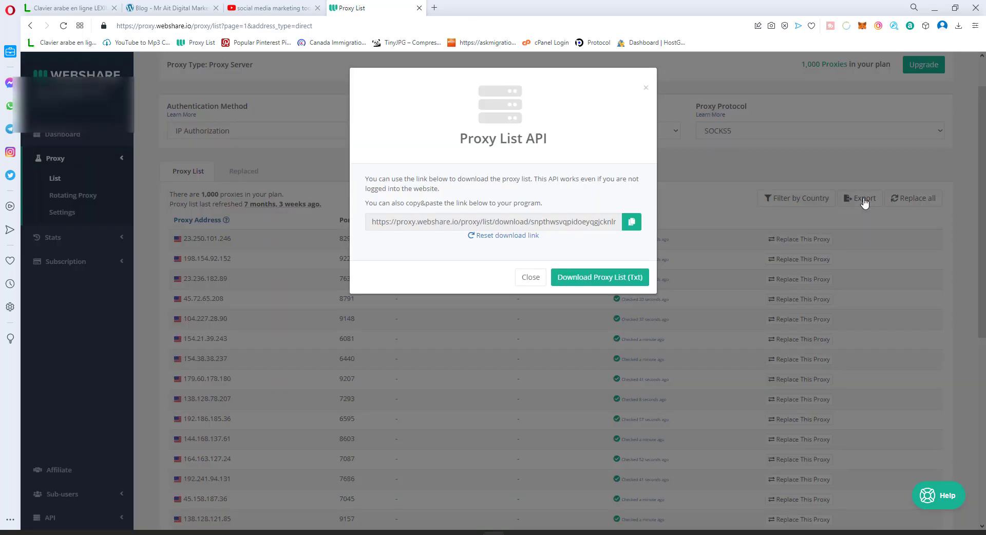
left_click(630, 280)
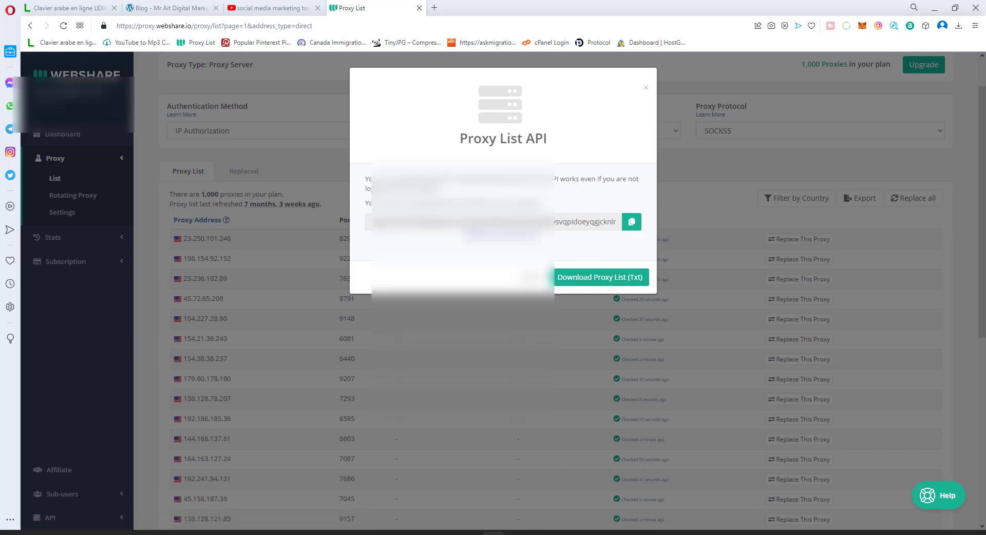
left_click(483, 492)
left_click(936, 66)
key("Escape")
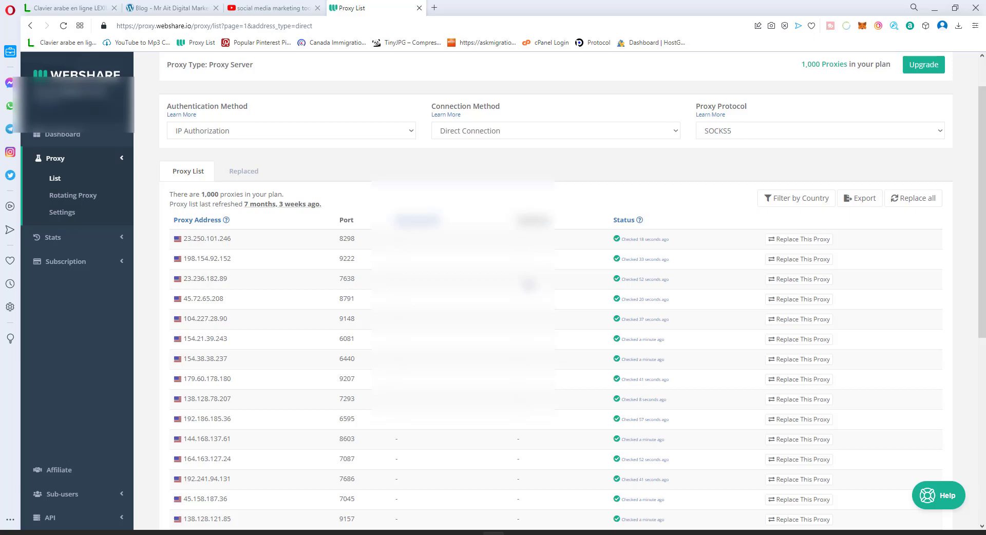
- Review the general proxy settings for credentials, timeouts and IP authorizations, and return to the dashboard
left_click(72, 216)
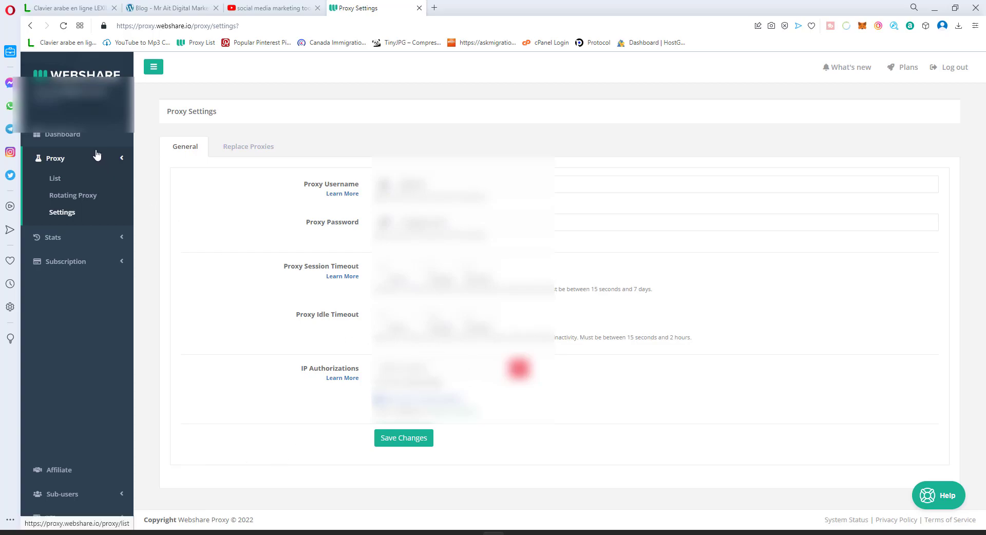
left_click(85, 136)
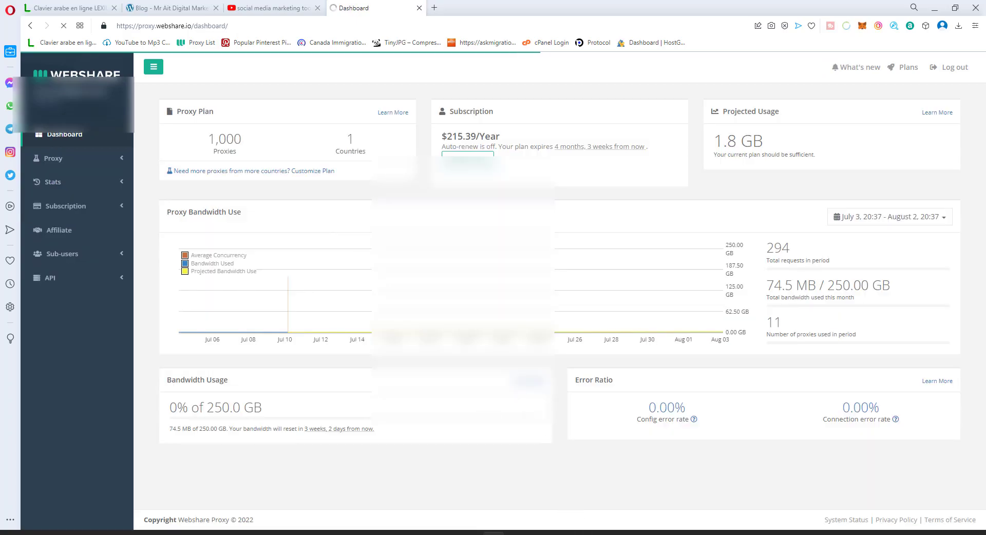
- Switch to Diabolic Traffic Bot and place its window beside the browser window running the visits
mouse_move(561, 533)
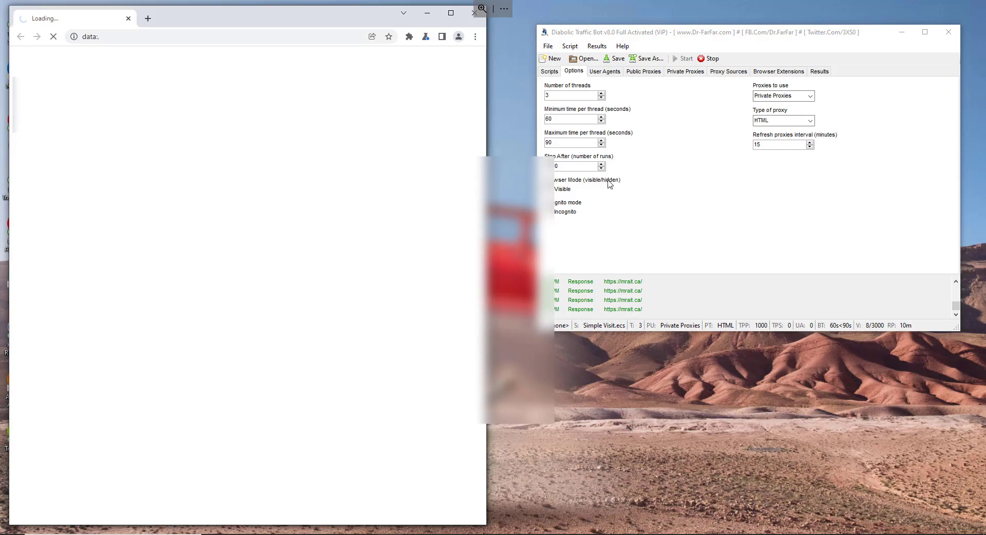
left_click_drag(590, 43, 505, 70)
left_click_drag(612, 68, 674, 70)
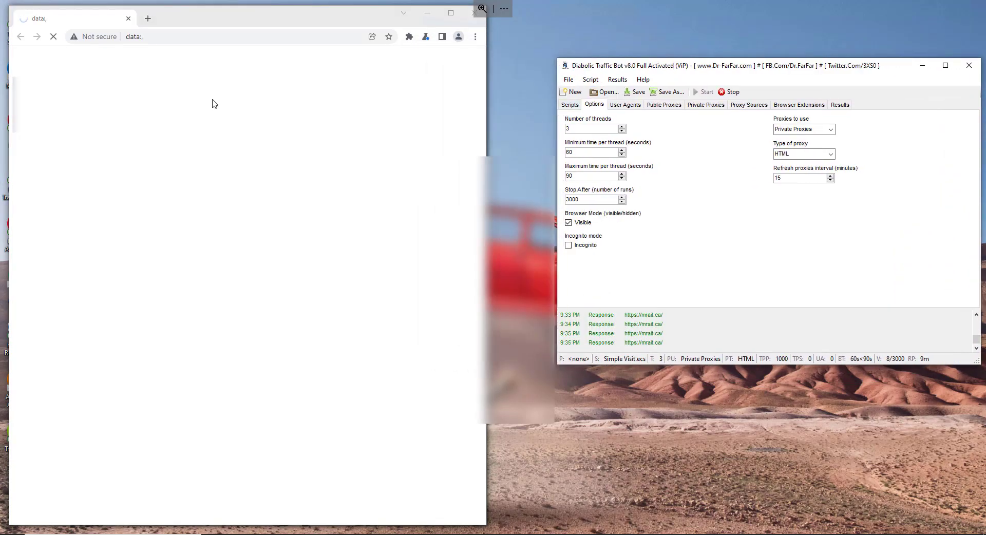
mouse_move(919, 4)
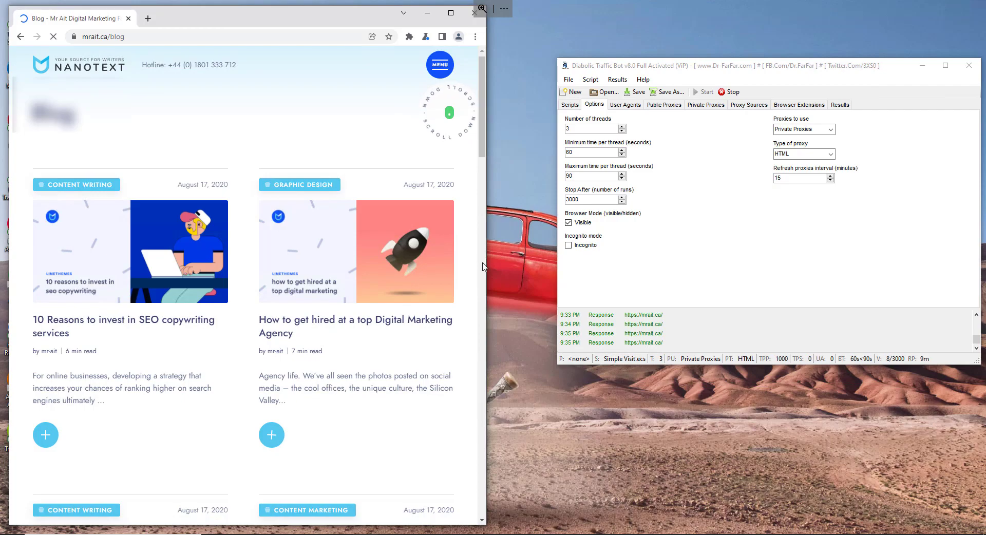
- Check the bot's results for the proxies and browsing times used, along with the Stop After run limit in its options
left_click(840, 104)
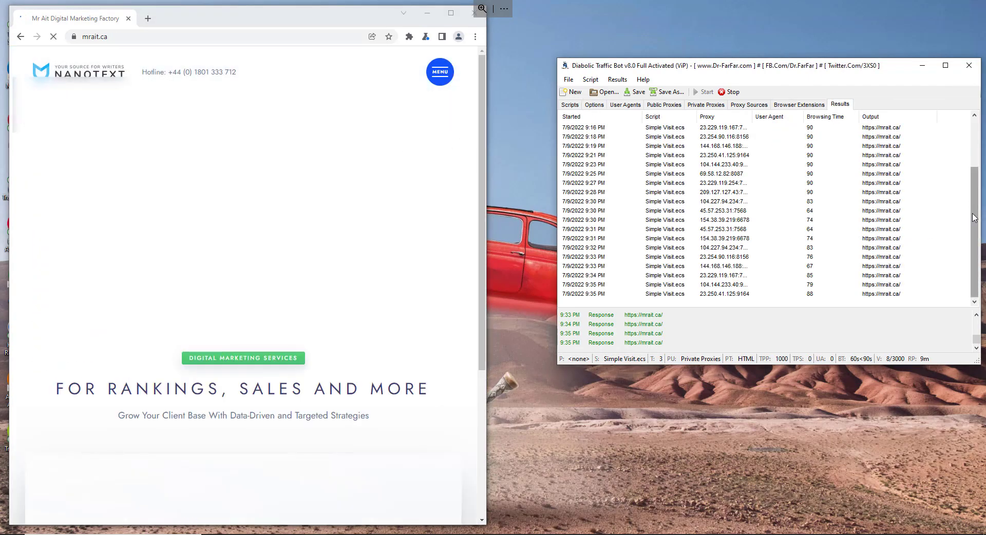
left_click_drag(721, 156, 711, 343)
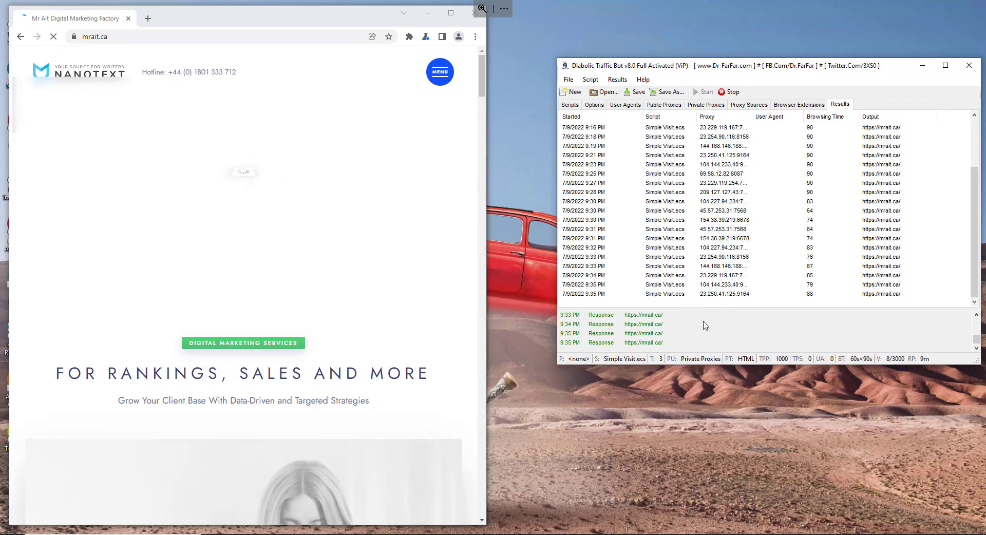
left_click(591, 106)
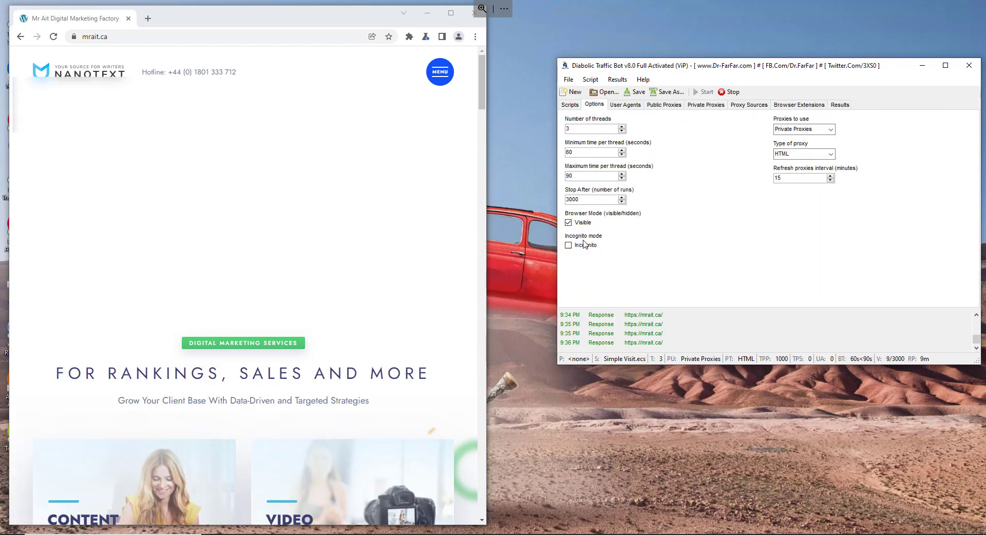
double_click(572, 199)
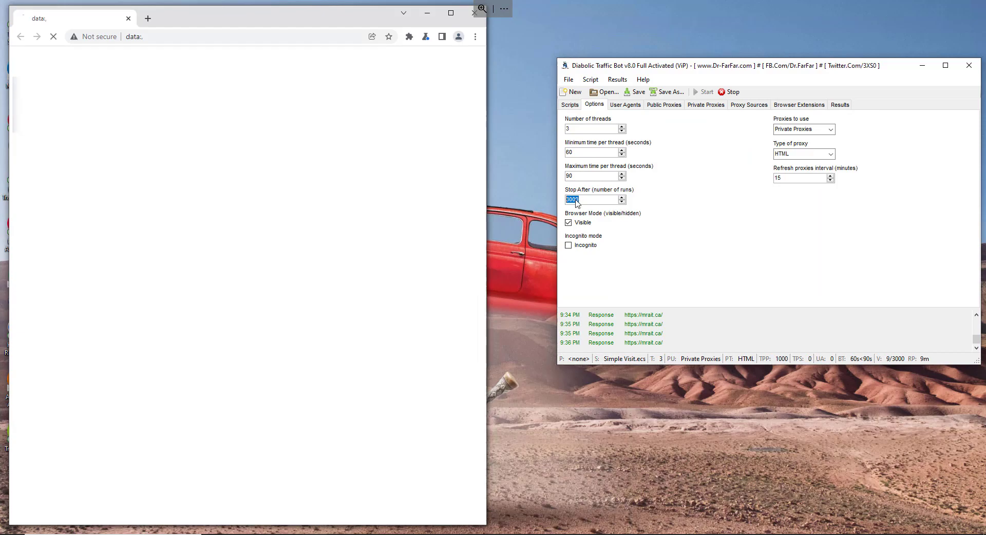
left_click(839, 105)
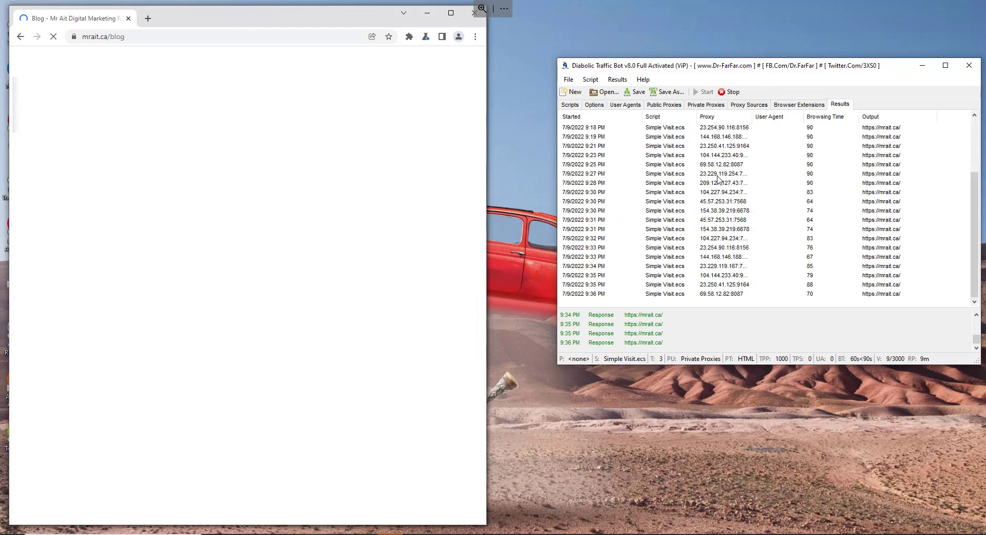
- Show the referer URL of the Simple Visit.ecs script and look over the visited mrait.ca home page
left_click(570, 105)
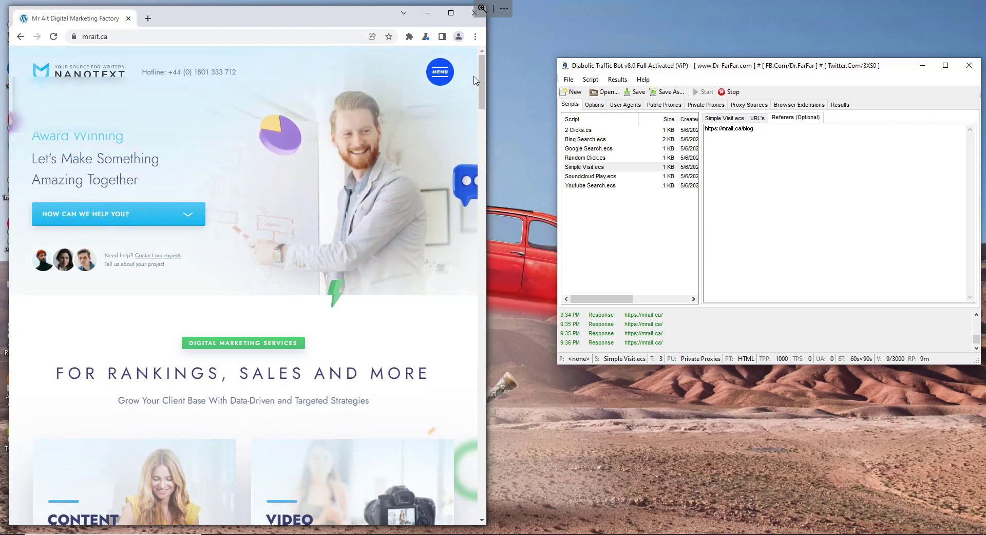
scroll(277, 93, "down", 10)
scroll(246, 256, "up", 8)
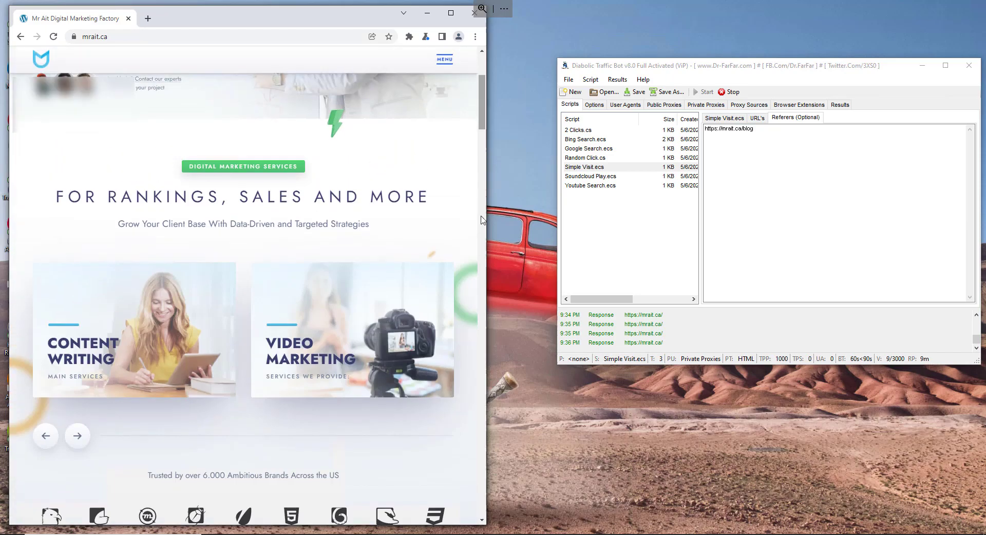
- Return to the Opera browser and show the social media marketing tools playlist on YouTube
key("alt+Tab")
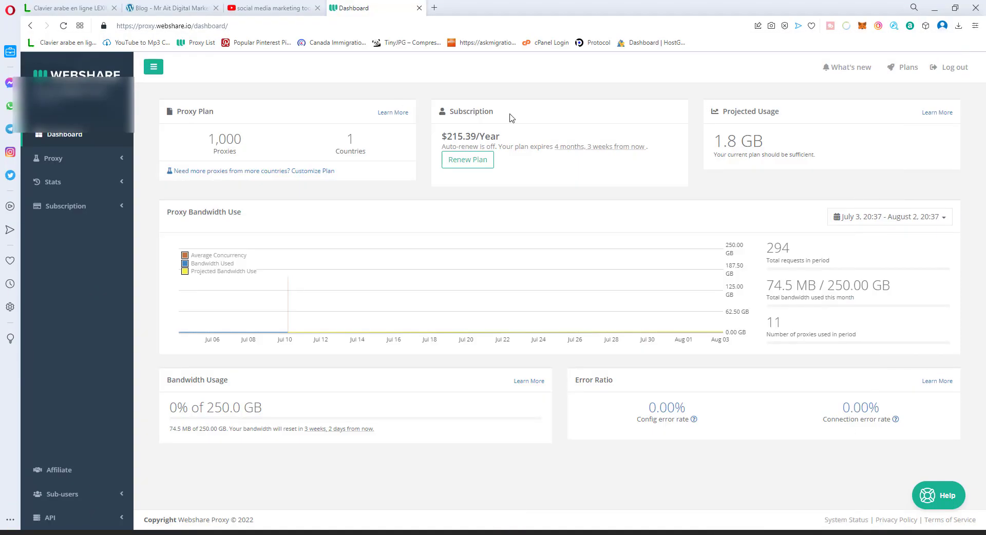
left_click(272, 8)
left_click_drag(340, 243, 445, 354)
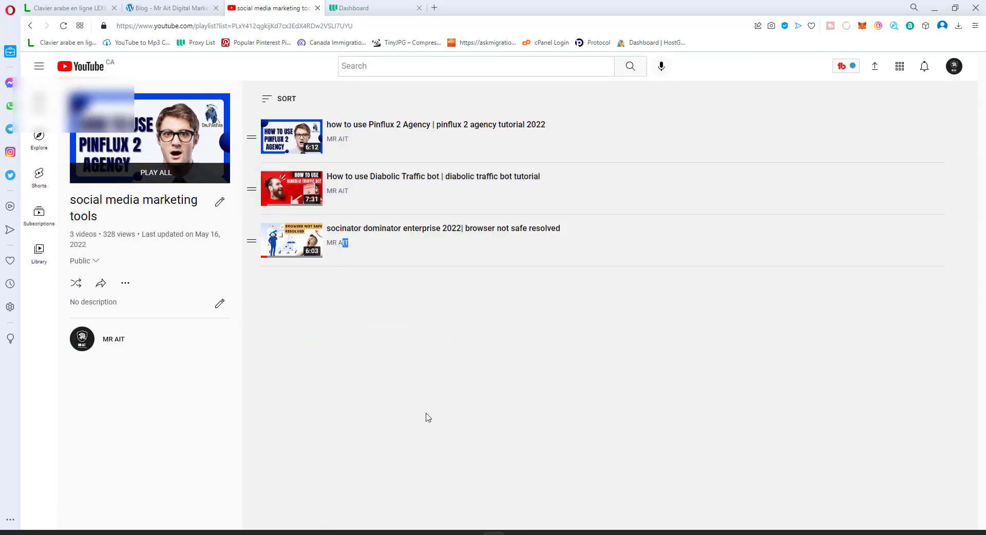